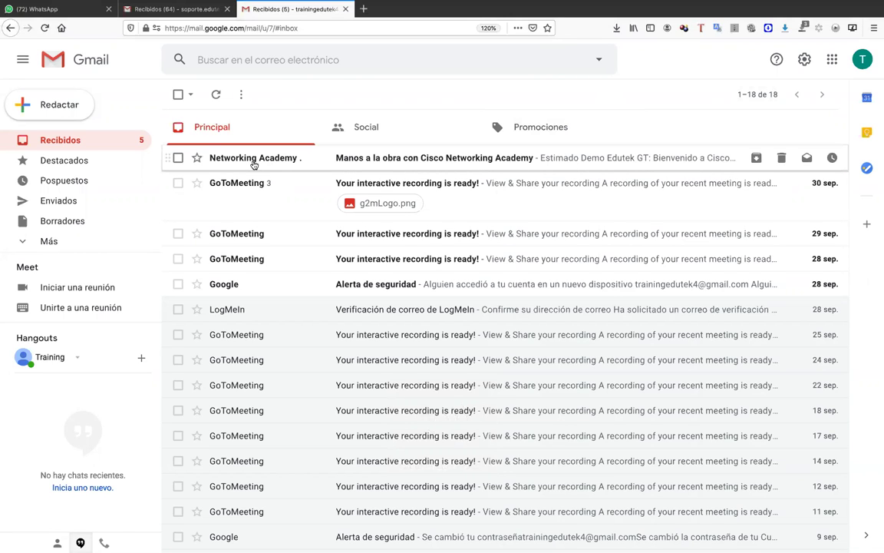
pyautogui.moveTo(278, 164)
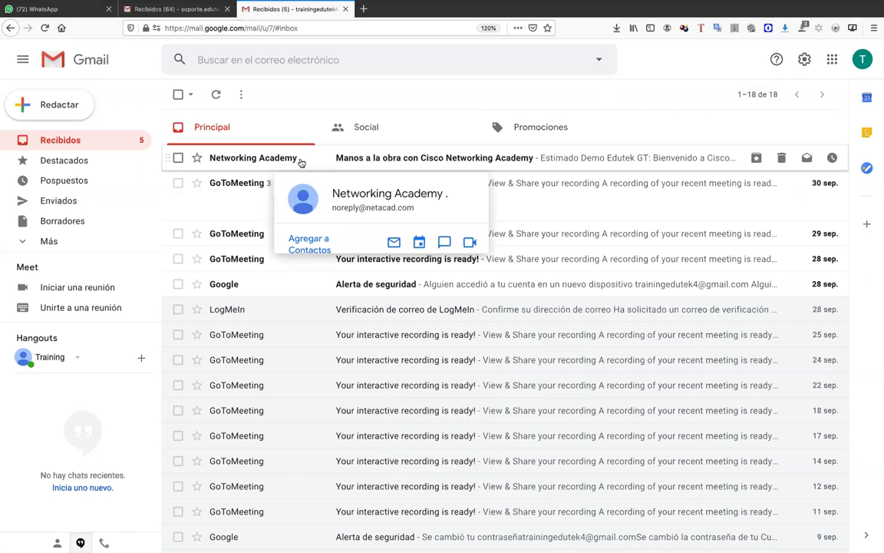
pyautogui.click(804, 60)
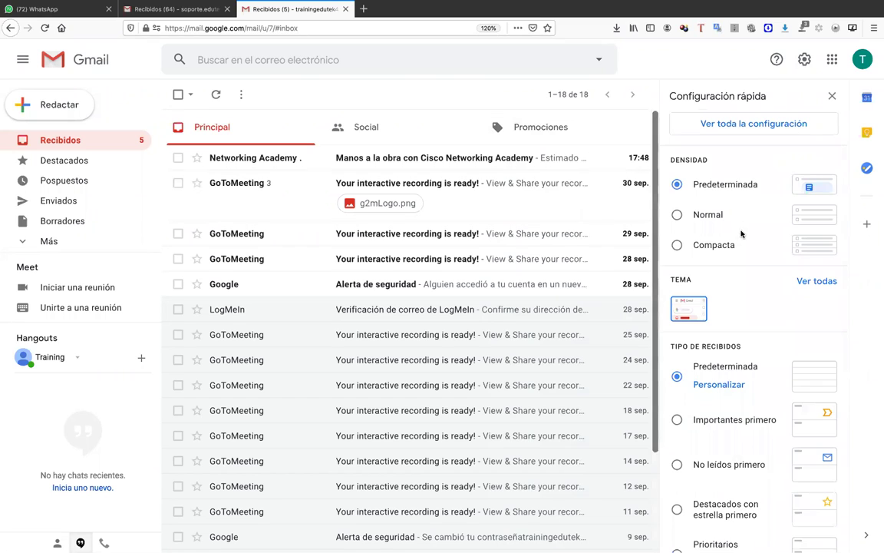
pyautogui.scroll(-3, 737, 307)
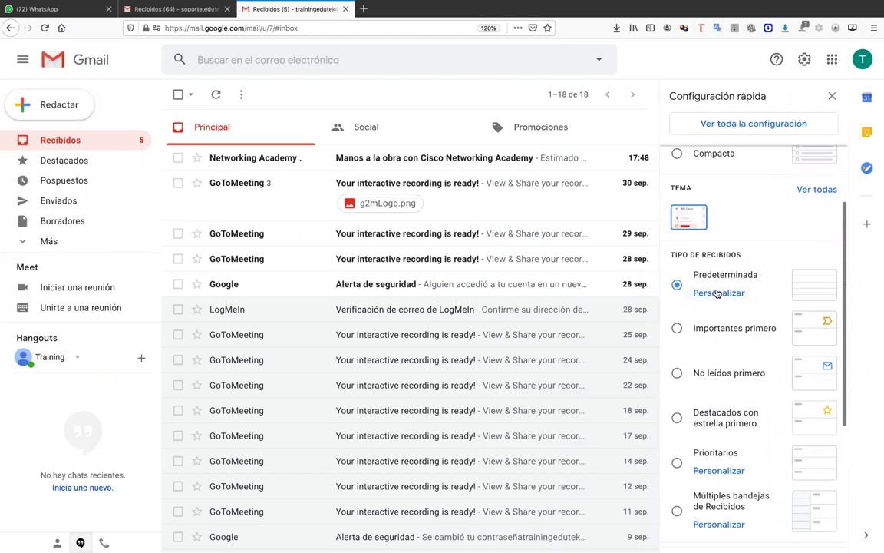
pyautogui.click(804, 60)
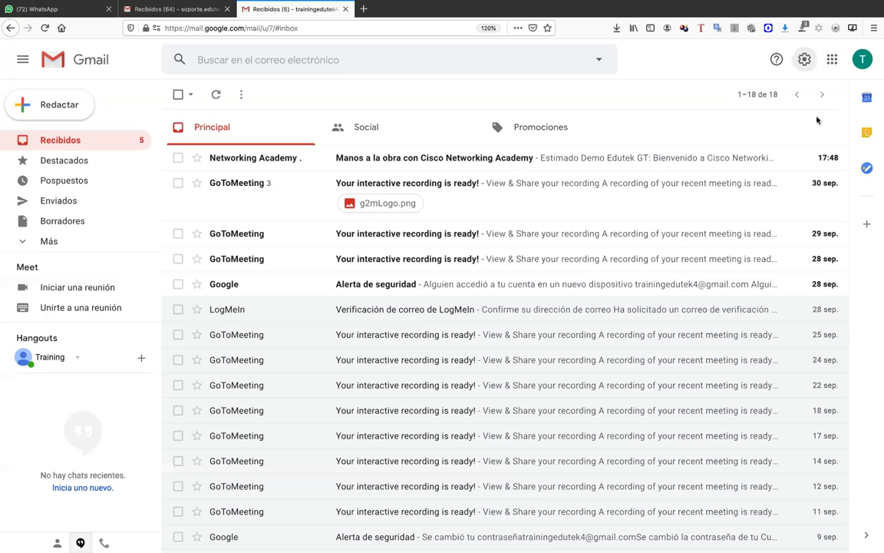
pyautogui.click(804, 60)
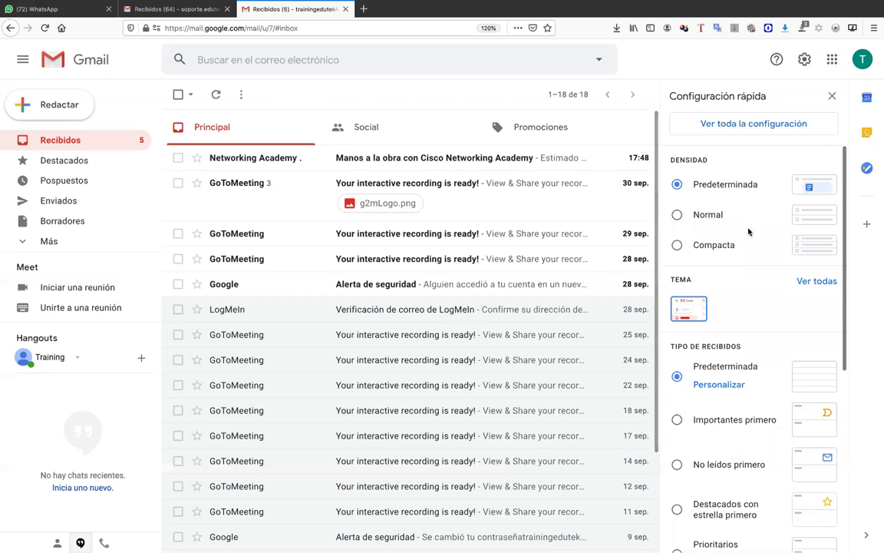
pyautogui.click(719, 385)
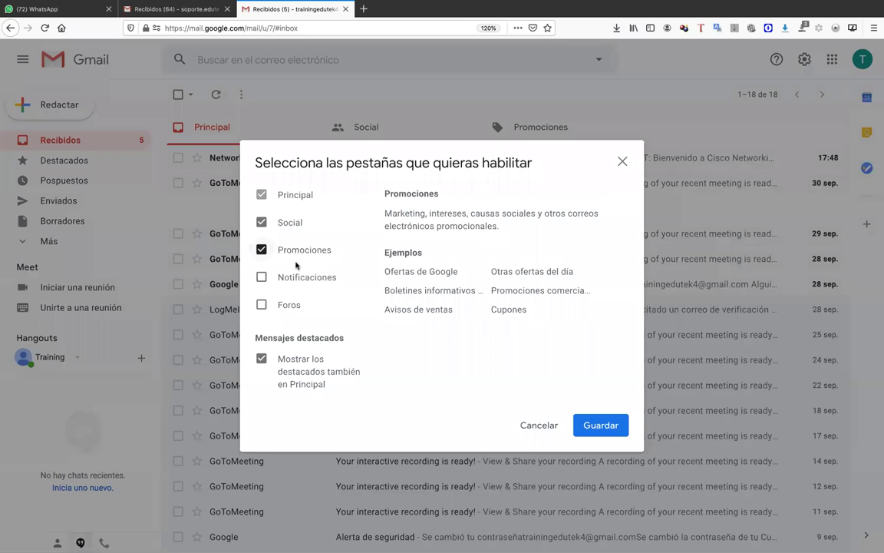
pyautogui.click(280, 279)
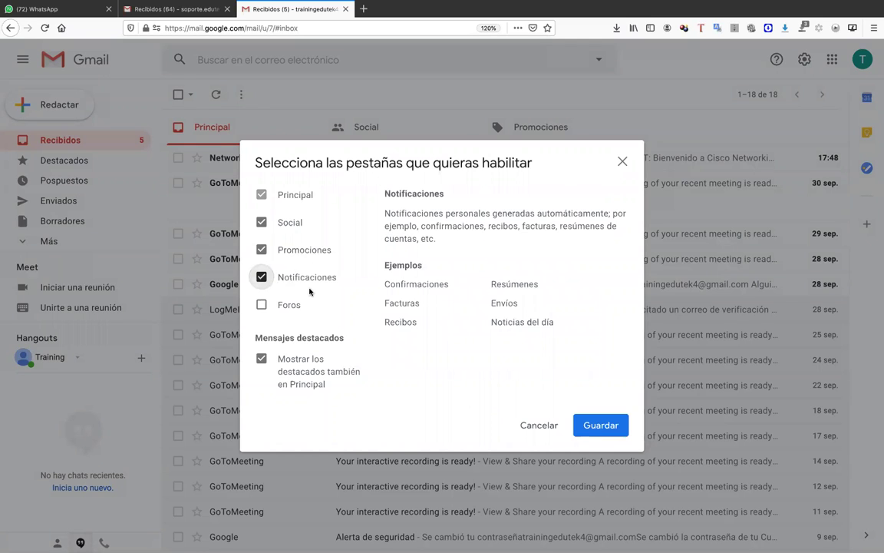
pyautogui.click(604, 426)
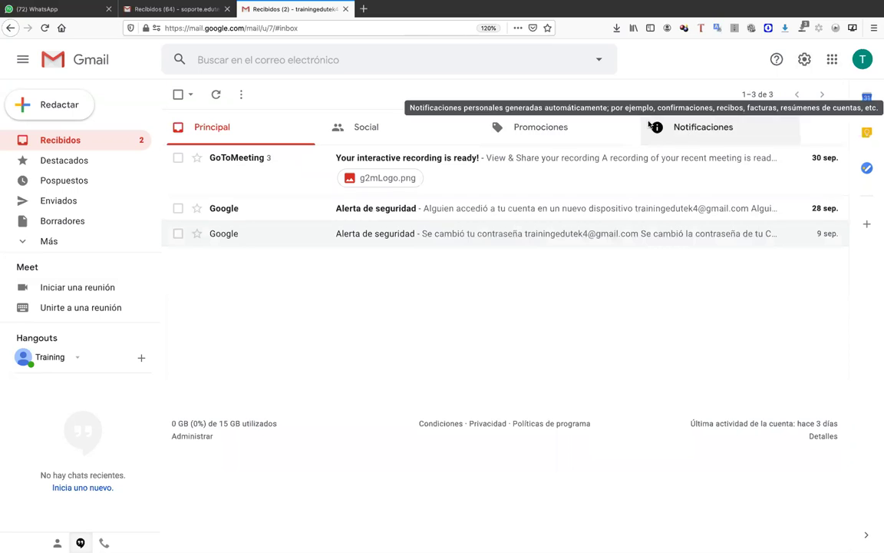
pyautogui.click(684, 132)
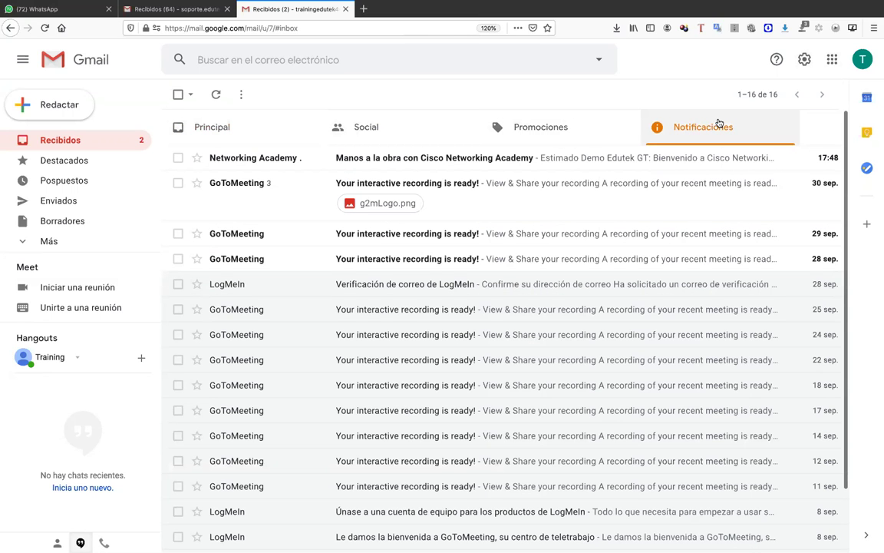
# - Read the Networking Academy welcome email in Notificaciones and follow its account activation link
pyautogui.click(241, 132)
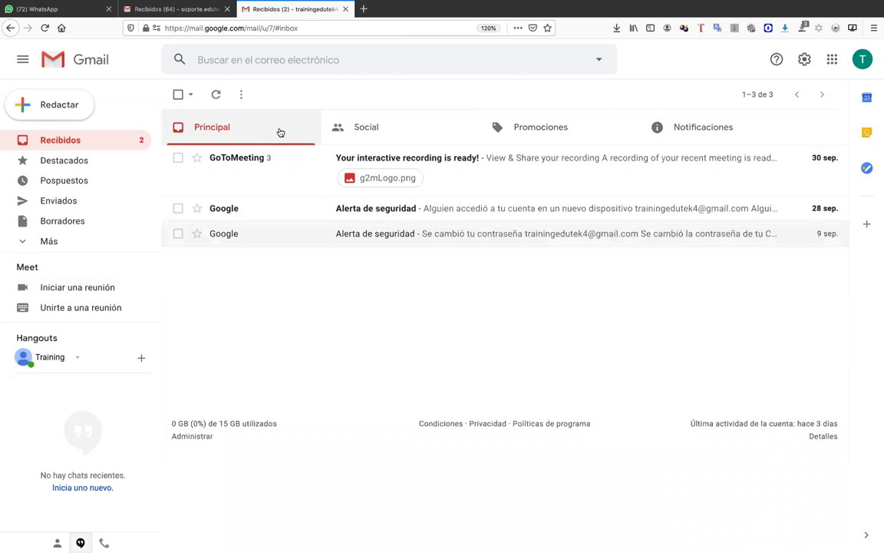
pyautogui.click(695, 126)
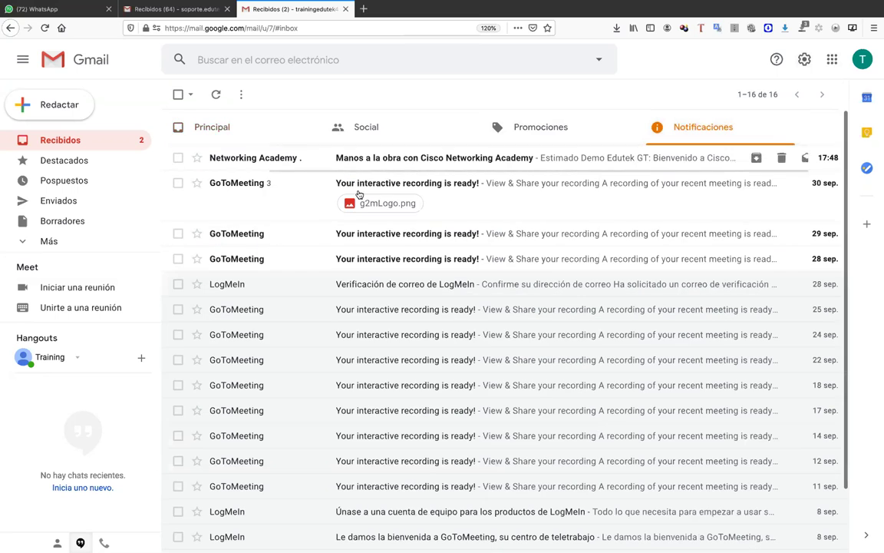
pyautogui.click(268, 161)
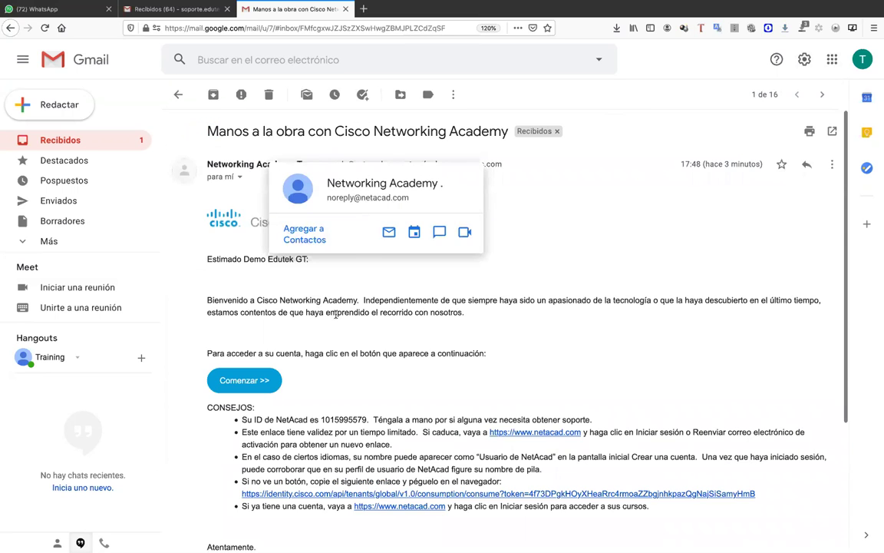
pyautogui.scroll(-3, 503, 300)
pyautogui.scroll(2, 421, 230)
pyautogui.scroll(-1, 421, 231)
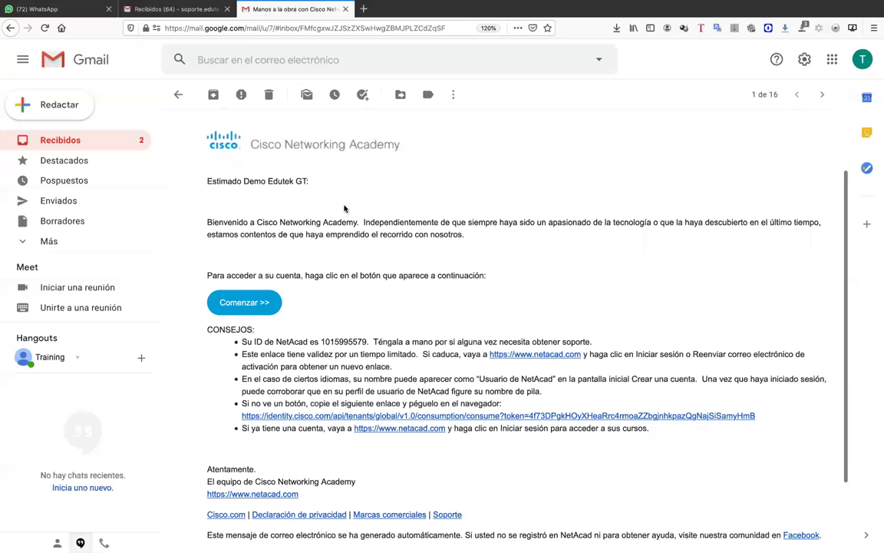
pyautogui.scroll(1, 299, 196)
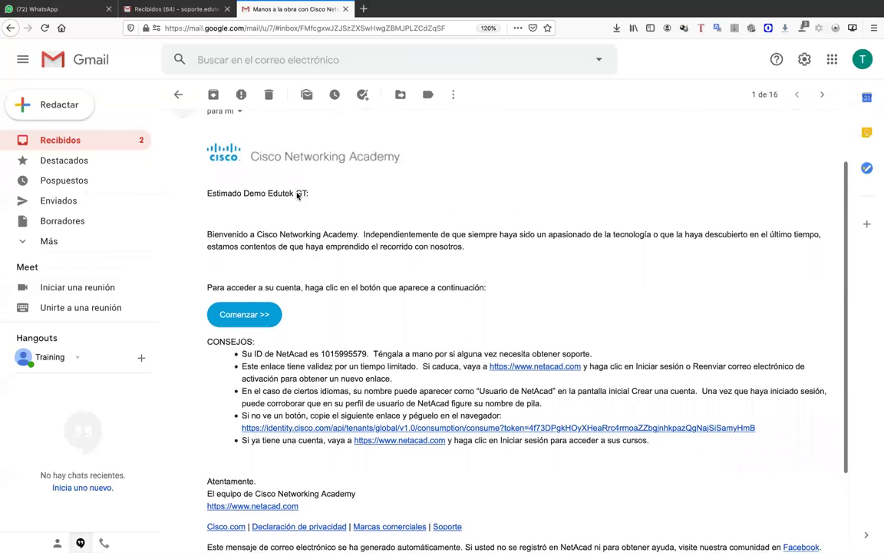
pyautogui.scroll(-1, 306, 307)
pyautogui.click(249, 301)
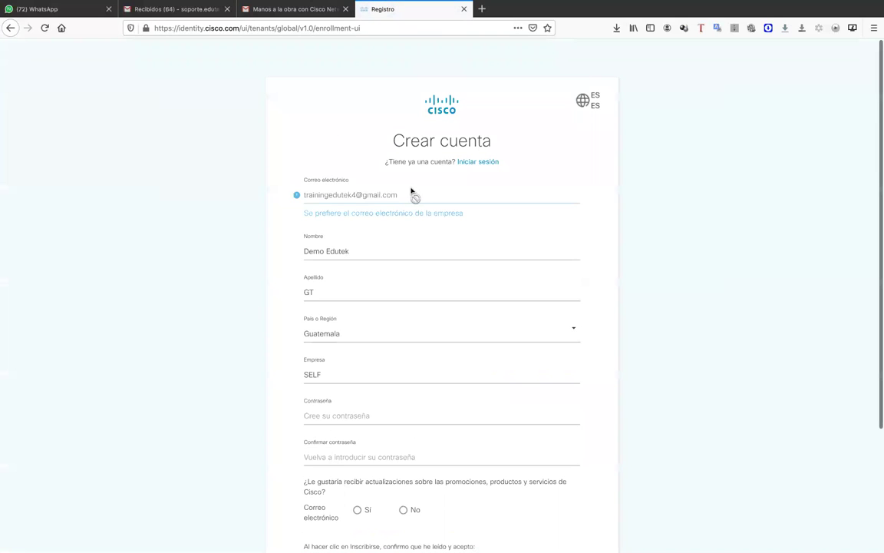
# - Replace the prefilled first and last name in Crear cuenta with the user's own name
pyautogui.moveTo(356, 251); pyautogui.dragTo(259, 246)
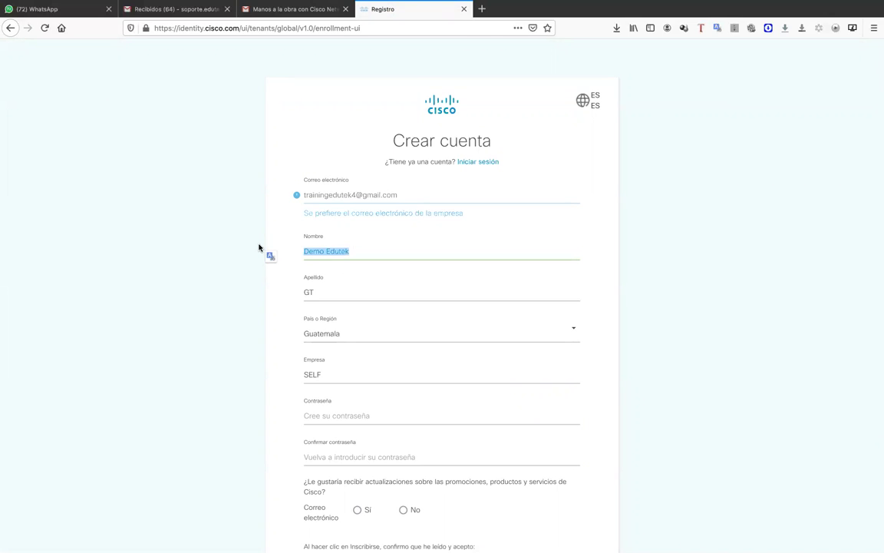
pyautogui.write('COloca')
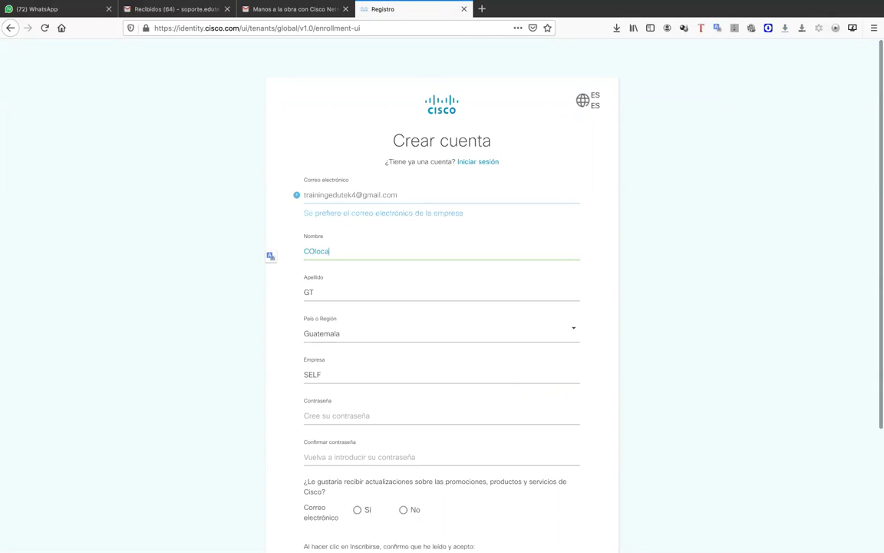
pyautogui.press('BackSpace')
pyautogui.write('OLOCAR SU NOMBRE')
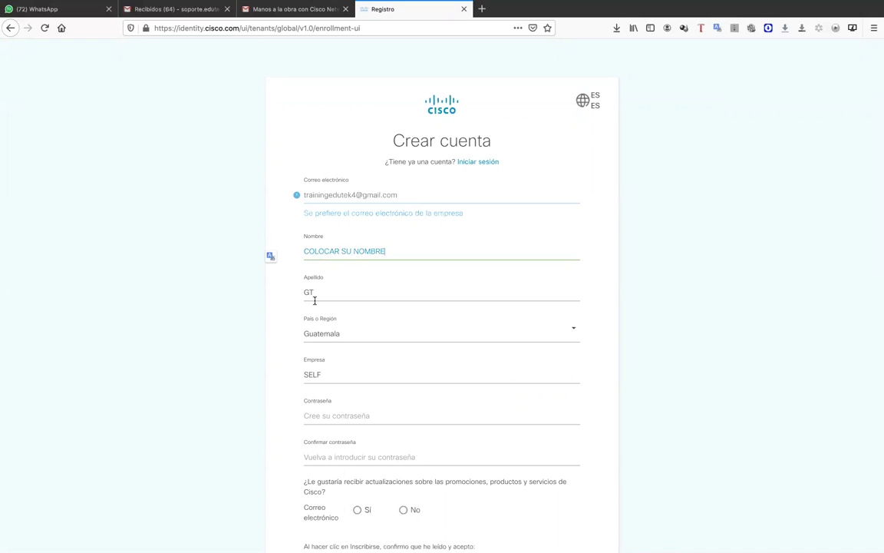
pyautogui.moveTo(316, 292); pyautogui.dragTo(268, 289)
pyautogui.moveTo(406, 253); pyautogui.dragTo(246, 246)
pyautogui.write('VINI')
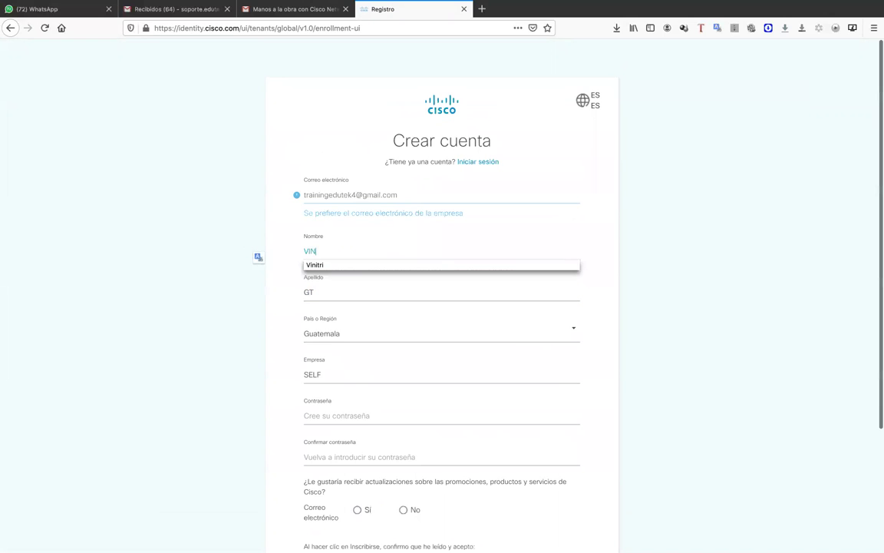
pyautogui.press('BackSpace')
pyautogui.press('BackSpace')
pyautogui.press('BackSpace')
pyautogui.press('BackSpace')
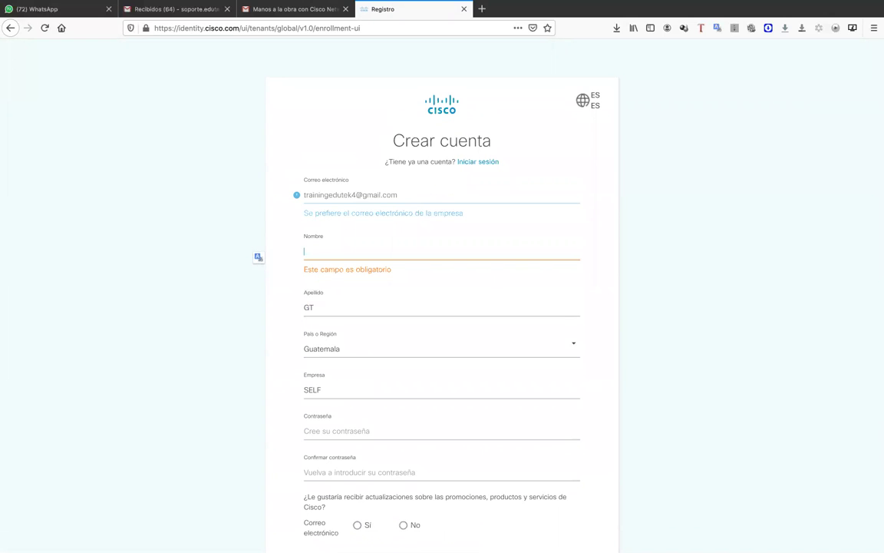
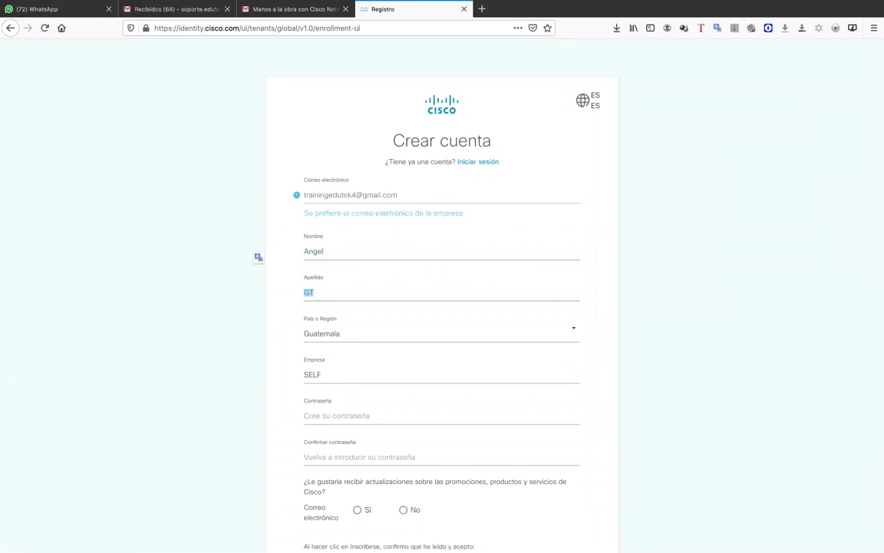
pyautogui.click(651, 294)
pyautogui.scroll(-2, 355, 365)
# - Change the Empresa field from SELF to EDUTEK
pyautogui.click(336, 294)
pyautogui.doubleClick(315, 294)
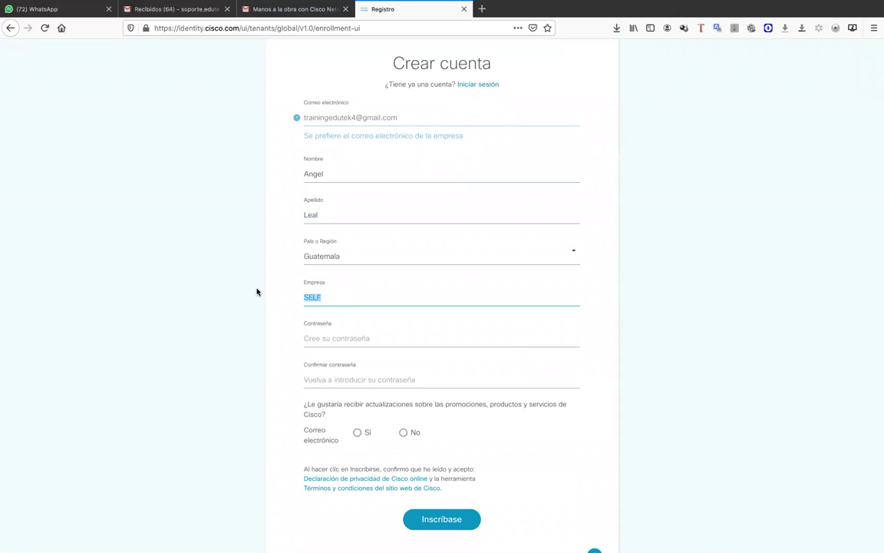
pyautogui.write('EDUTEK')
pyautogui.click(689, 238)
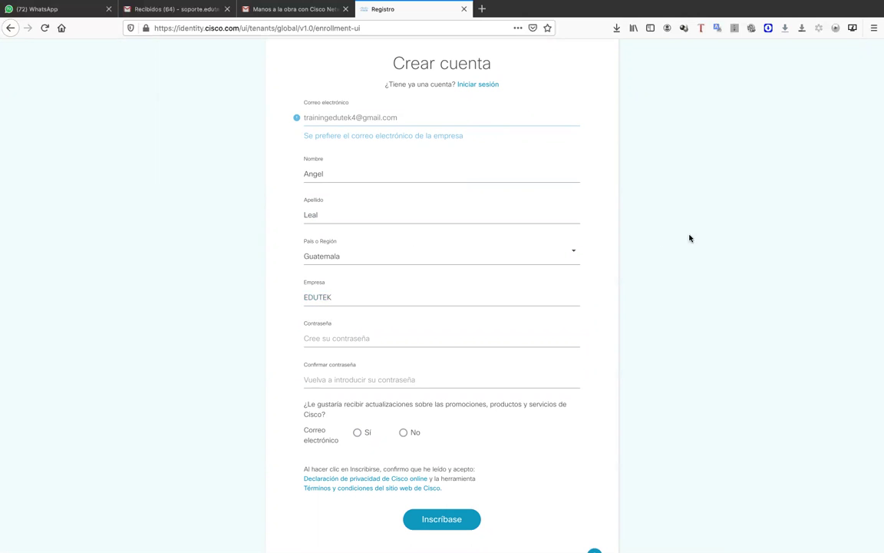
pyautogui.scroll(-1, 330, 315)
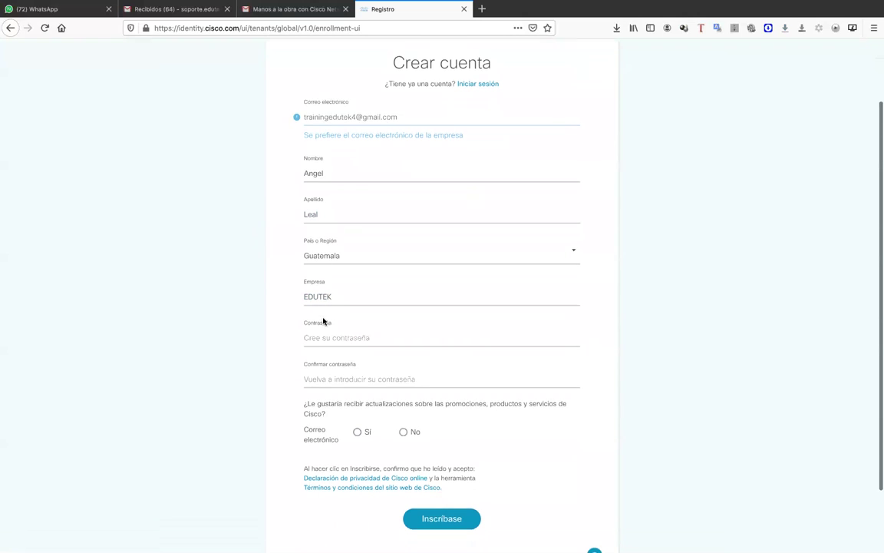
pyautogui.click(347, 301)
# - Enter the account password in Contraseña and repeat it in Confirmar contraseña
pyautogui.press('Escape')
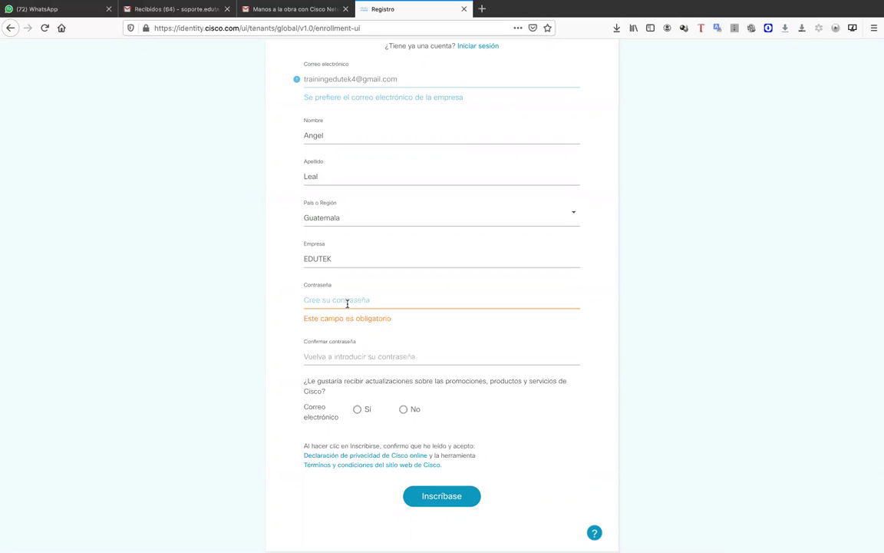
pyautogui.press('Tab')
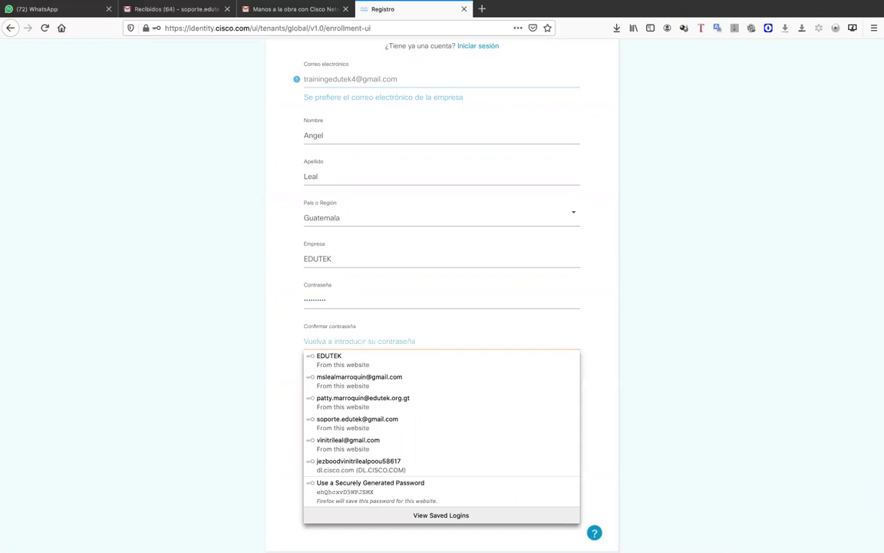
pyautogui.write('C')
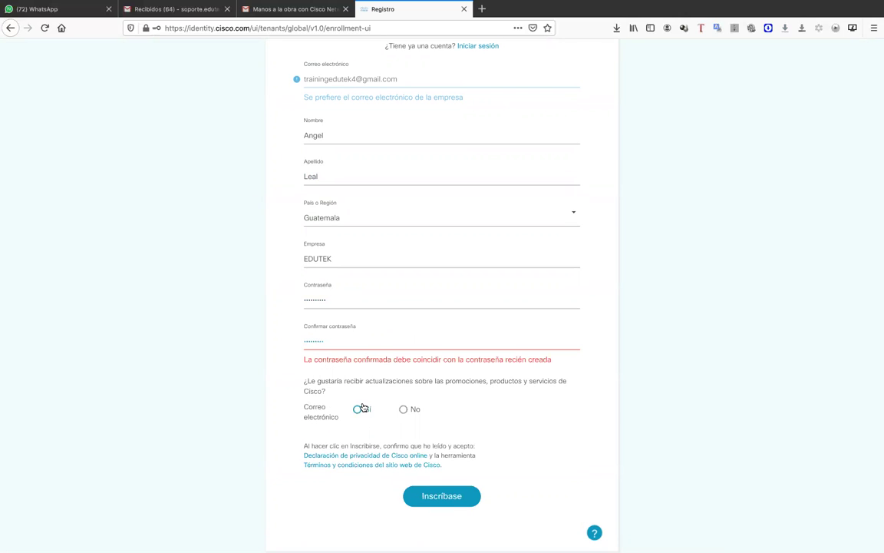
pyautogui.scroll(-2, 372, 392)
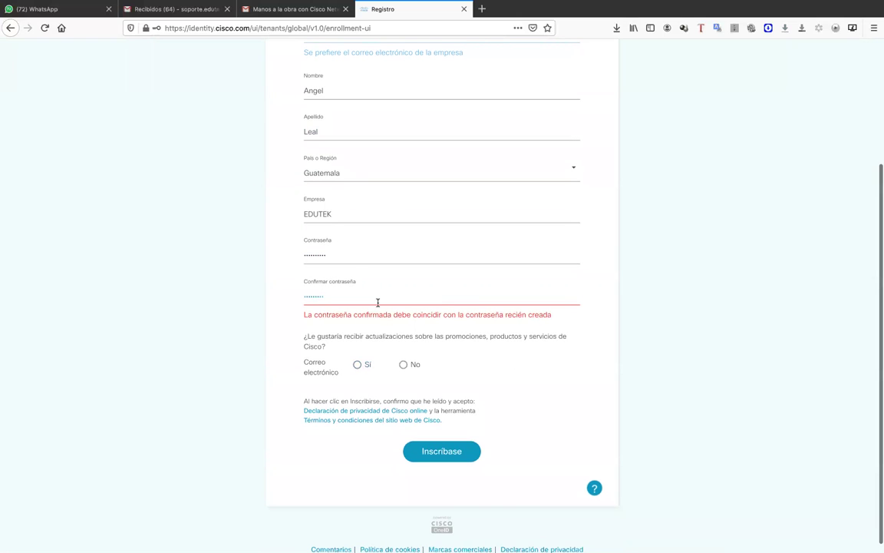
pyautogui.moveTo(349, 251); pyautogui.dragTo(263, 237)
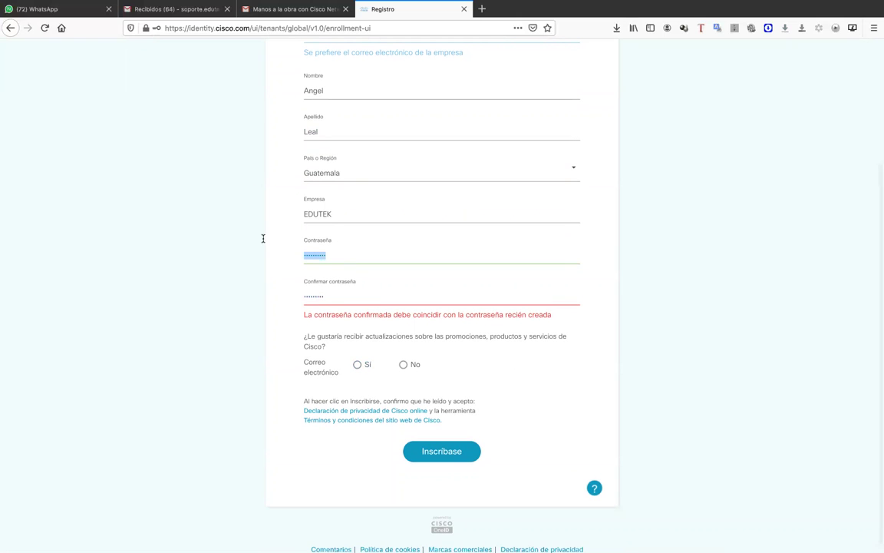
pyautogui.press('Tab')
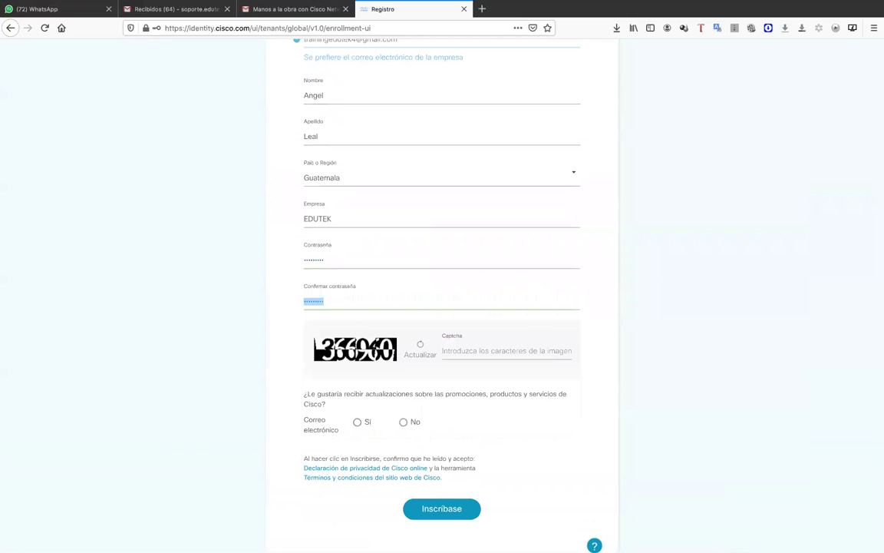
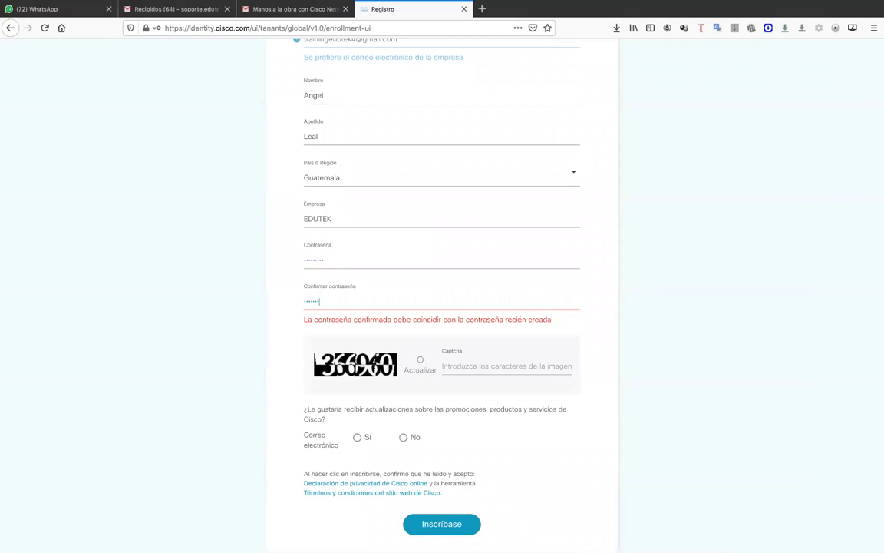
# - Fill in the captcha characters and choose Sí for Cisco email updates
pyautogui.click(470, 352)
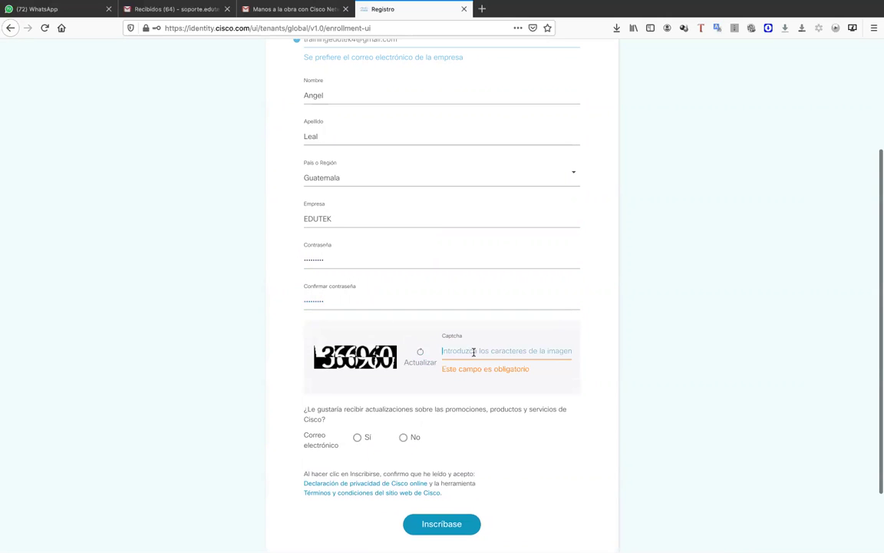
pyautogui.write('366')
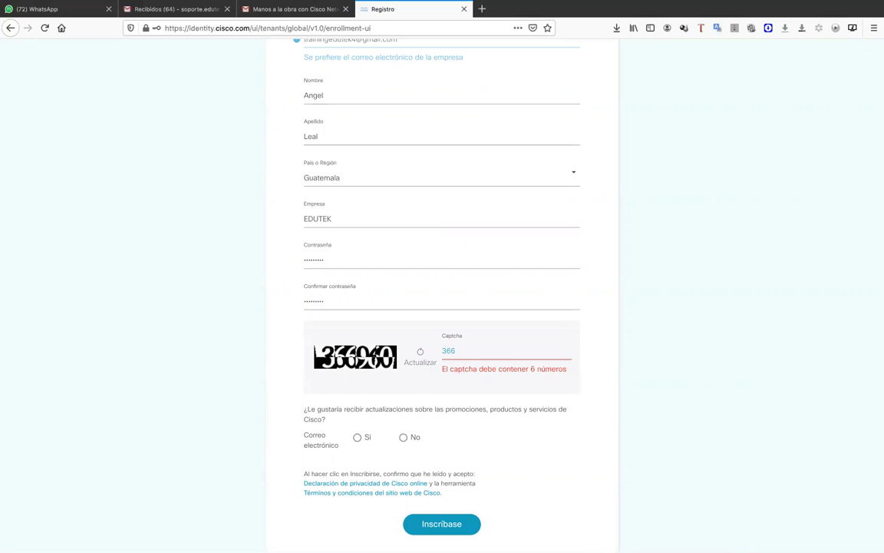
pyautogui.write('960')
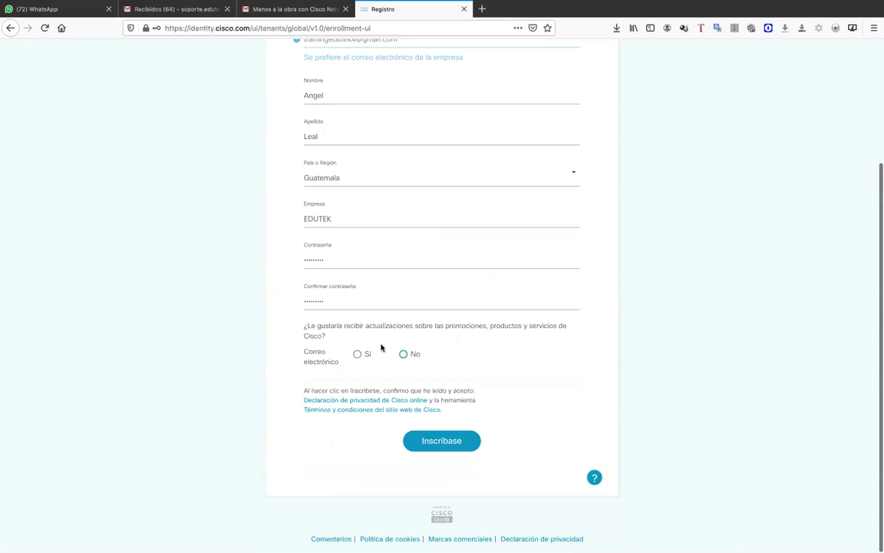
pyautogui.click(358, 353)
# - Submit the registration with Inscribase, then open a new blank browser tab
pyautogui.click(450, 443)
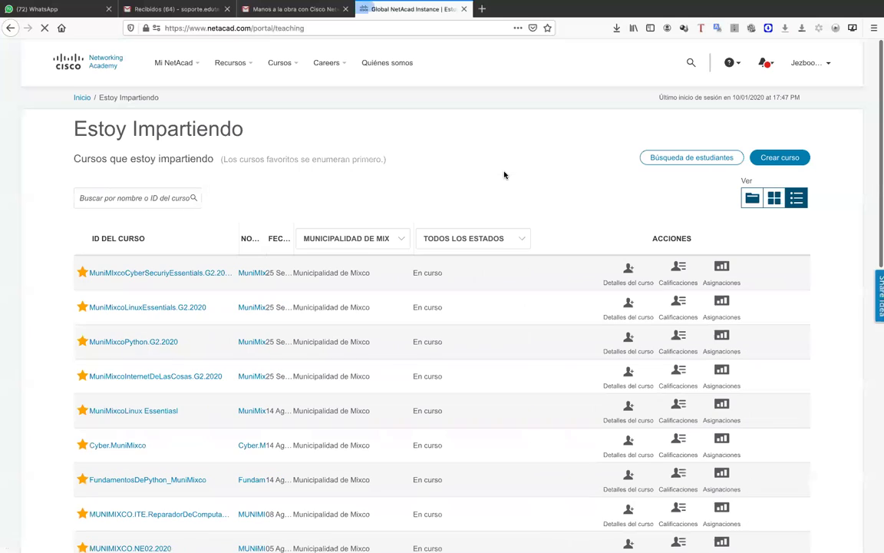
pyautogui.click(482, 9)
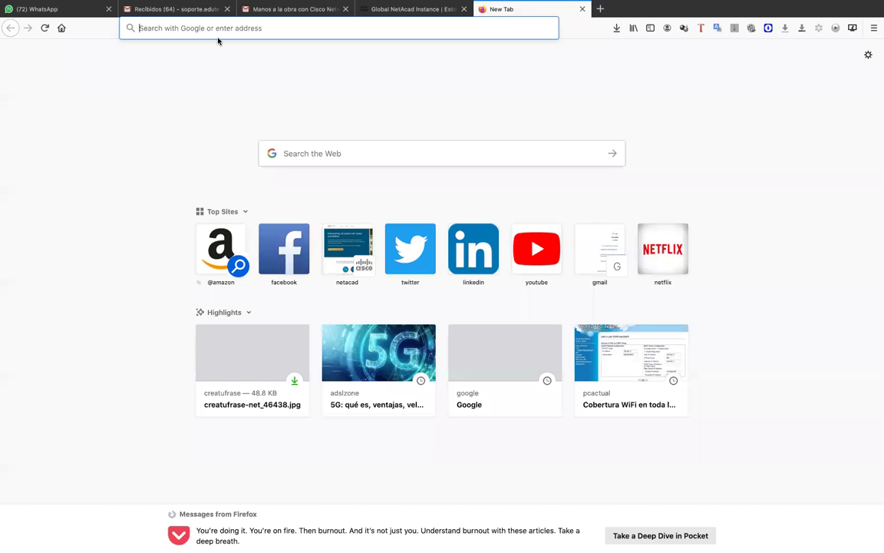
# - Leave the blank Firefox tab and bring up the Word course-evaluation document
pyautogui.click(873, 28)
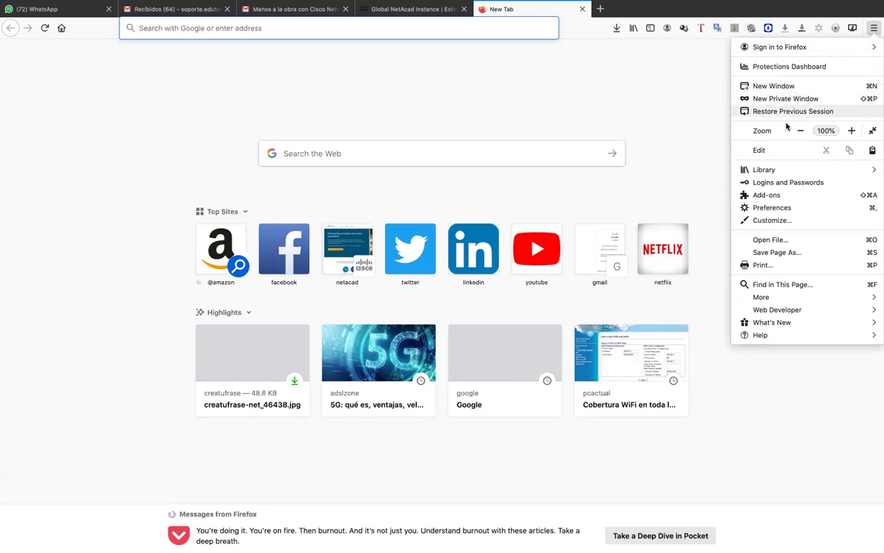
pyautogui.click(649, 119)
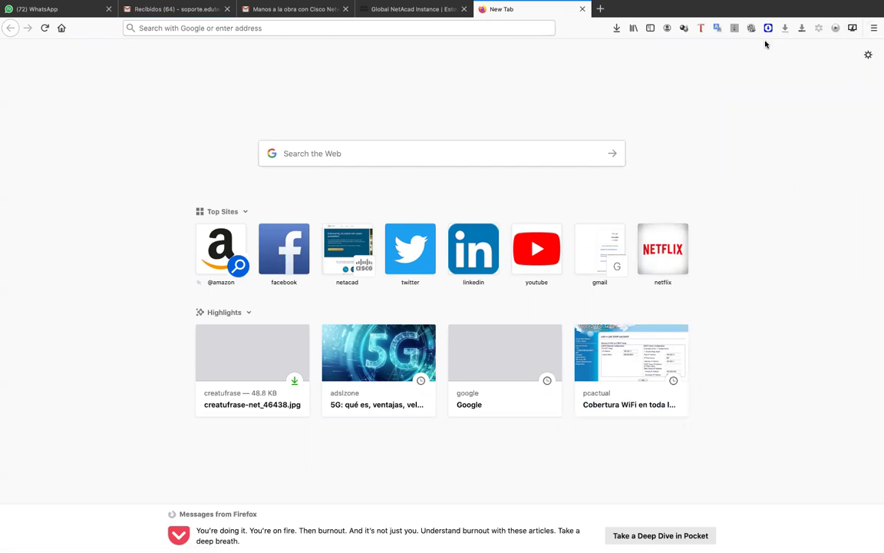
pyautogui.click(428, 28)
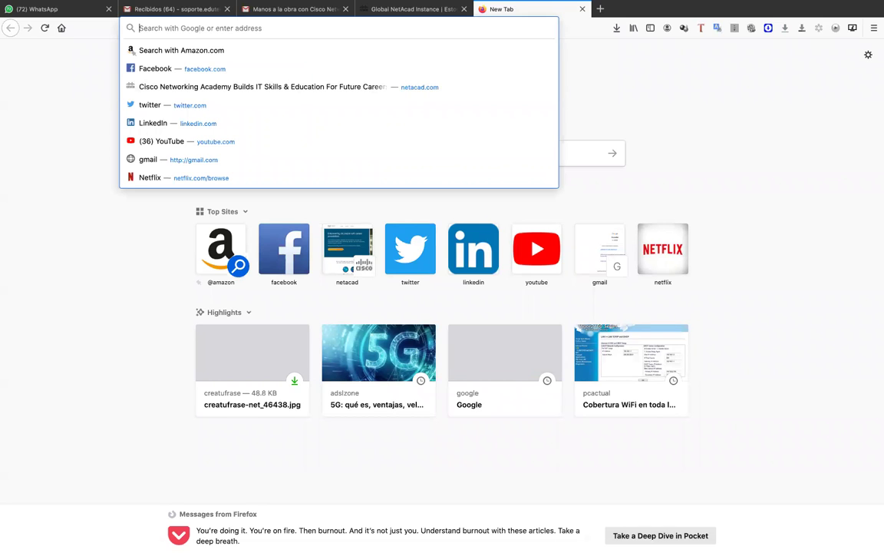
pyautogui.moveTo(627, 537)
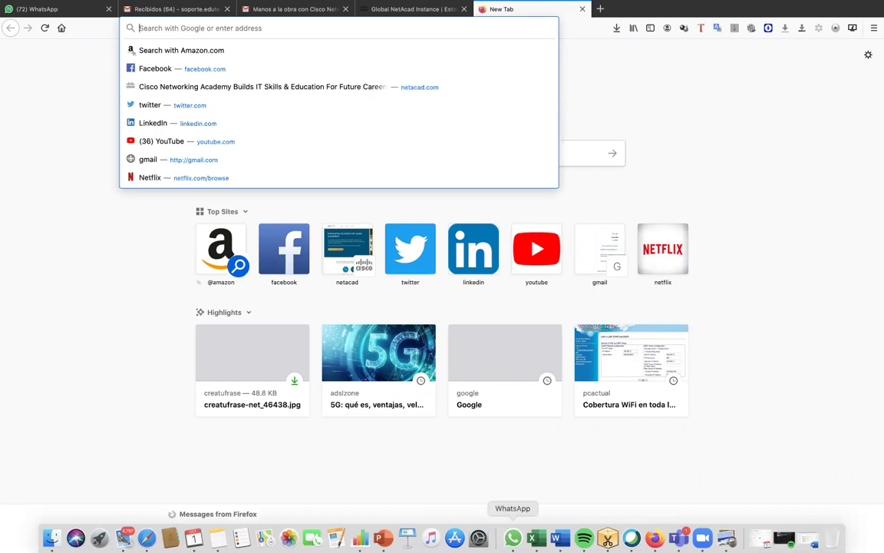
pyautogui.press('Escape')
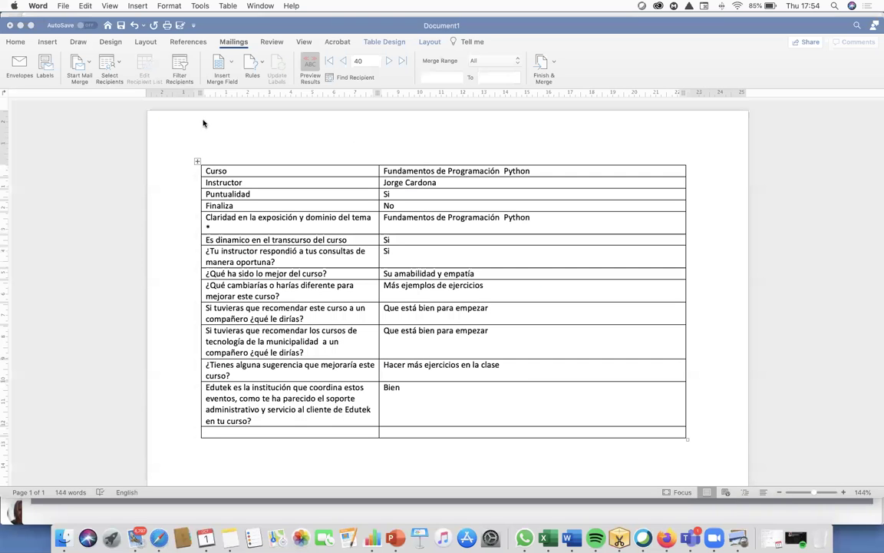
pyautogui.scroll(2, 176, 108)
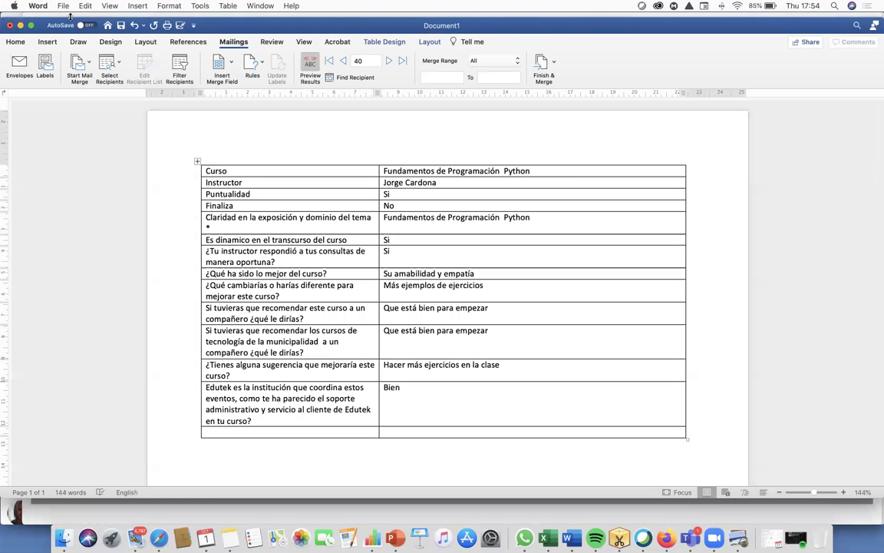
pyautogui.click(64, 9)
pyautogui.click(158, 127)
pyautogui.press('super+n')
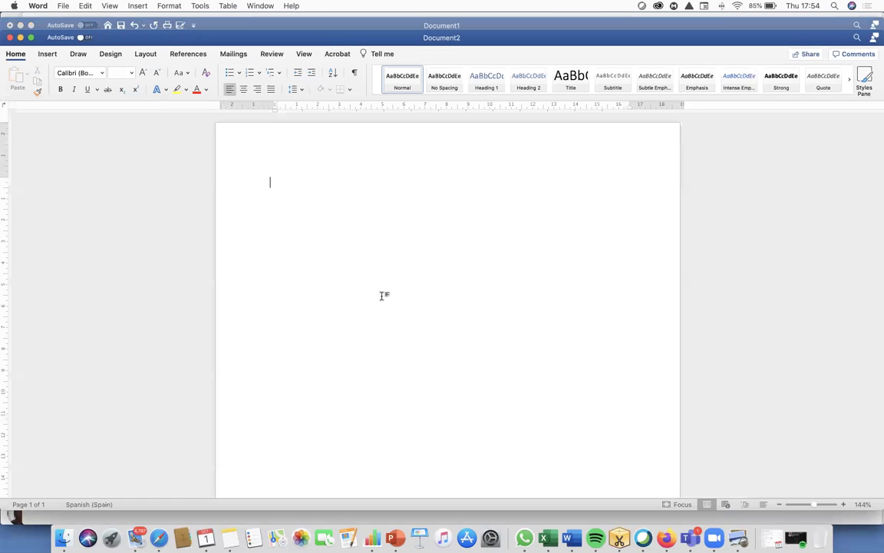
pyautogui.write('www.ne')
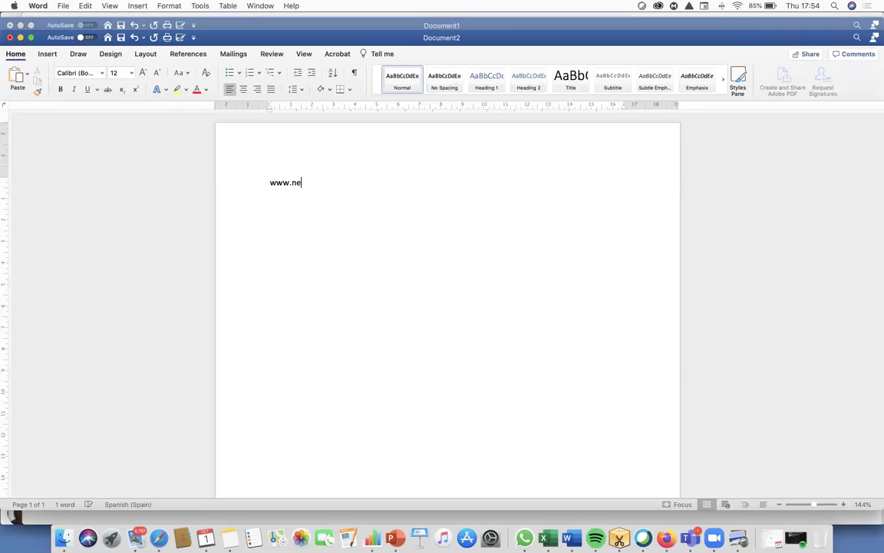
pyautogui.press('BackSpace')
pyautogui.press('BackSpace')
pyautogui.press('BackSpace')
pyautogui.press('BackSpace')
pyautogui.click(244, 182)
pyautogui.click(142, 73)
pyautogui.click(142, 73)
pyautogui.click(142, 73)
pyautogui.click(142, 73)
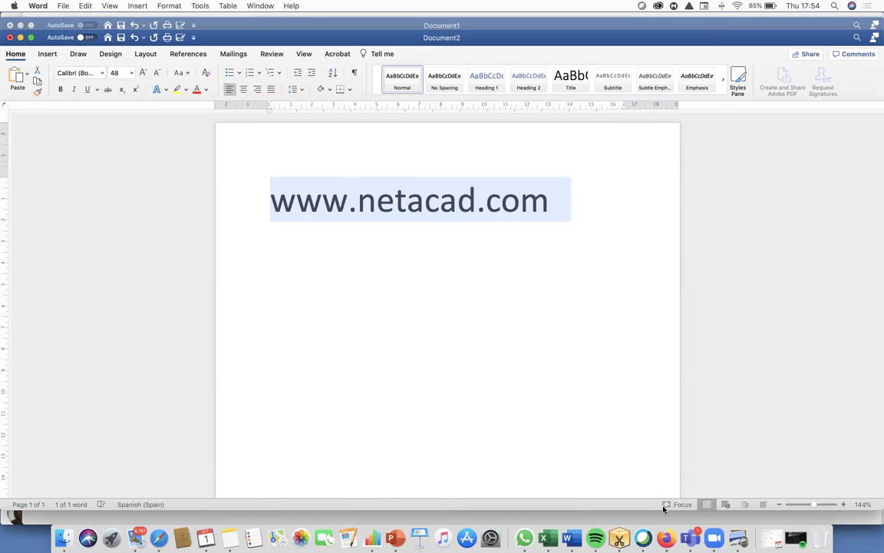
pyautogui.rightClick(666, 537)
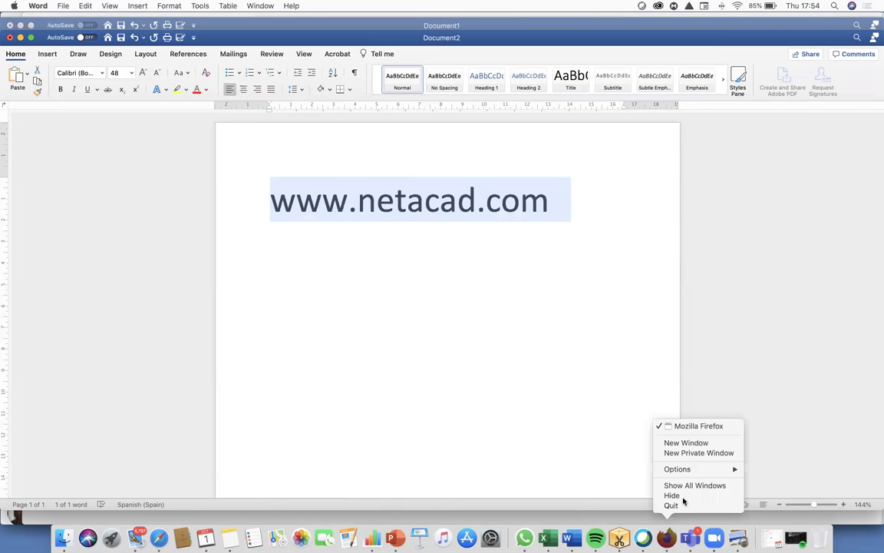
# - Load netacad.com in a private window, switch it to Español, and reach the Cisco sign-in page
pyautogui.click(699, 453)
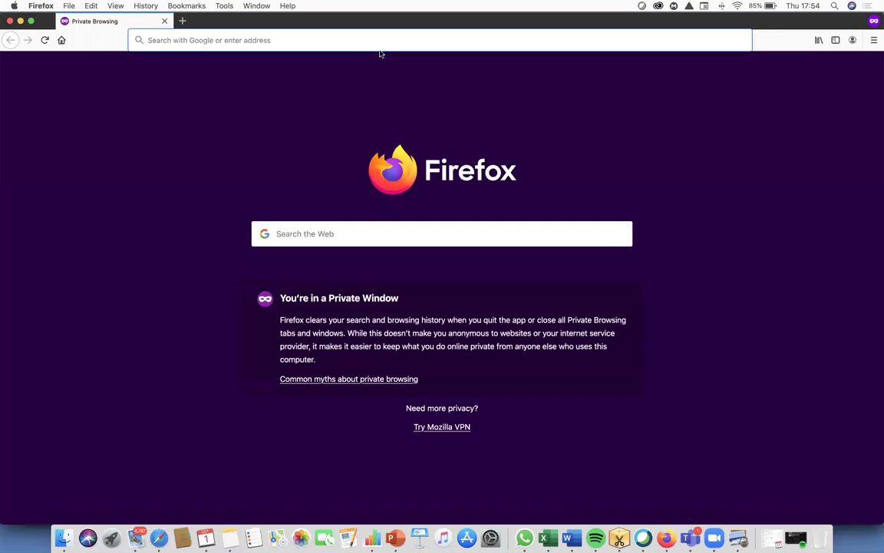
pyautogui.write('netacad.com')
pyautogui.press('Return')
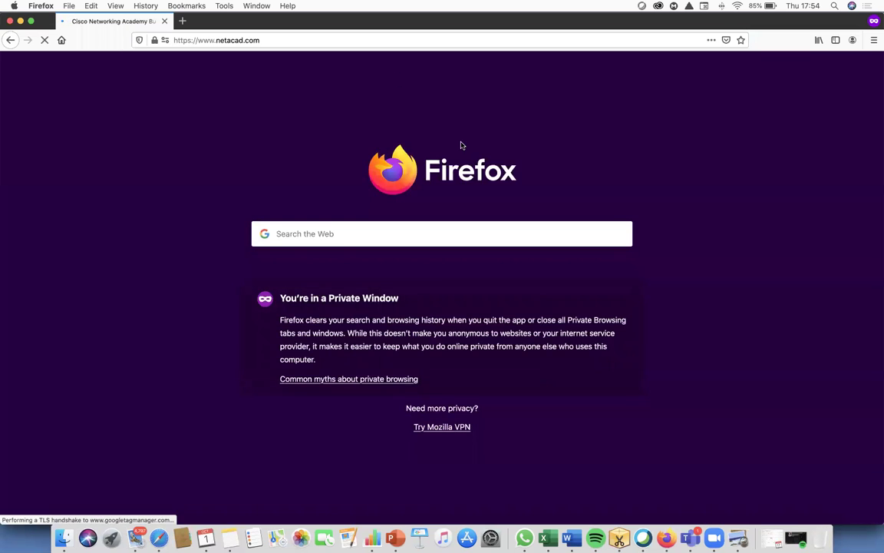
pyautogui.click(745, 74)
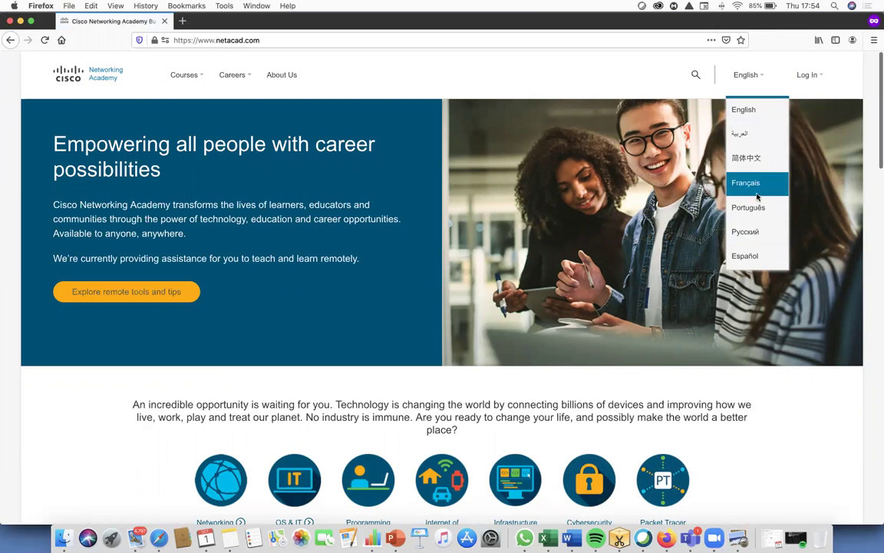
pyautogui.click(758, 258)
pyautogui.click(793, 75)
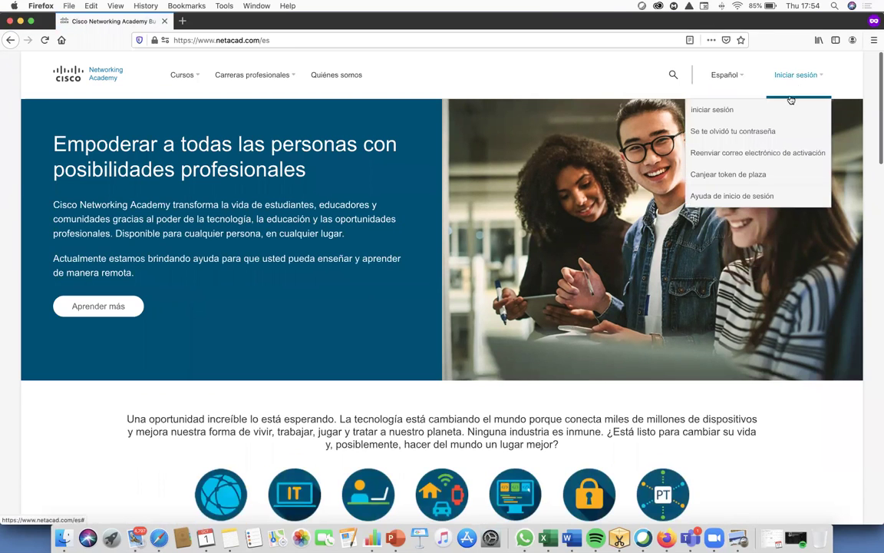
pyautogui.click(732, 110)
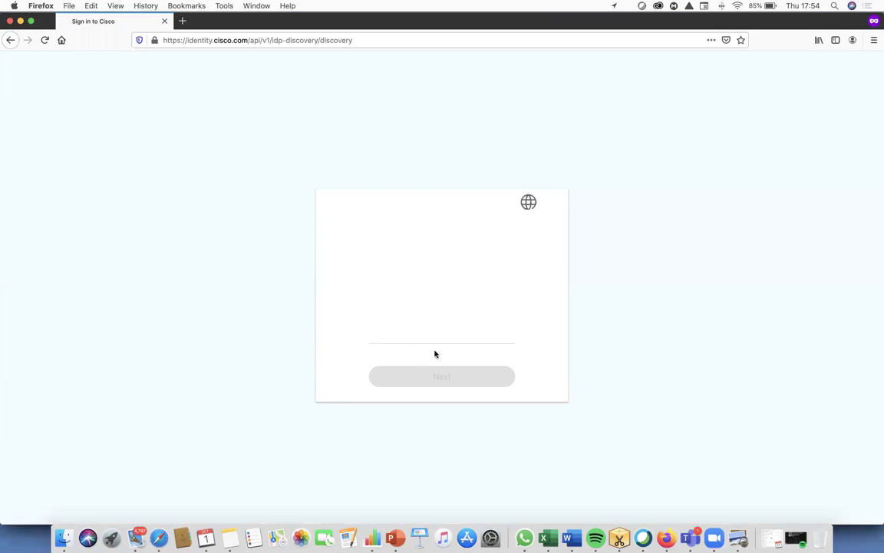
# - Sign in with the newly registered account's e-mail address and password
pyautogui.click(422, 306)
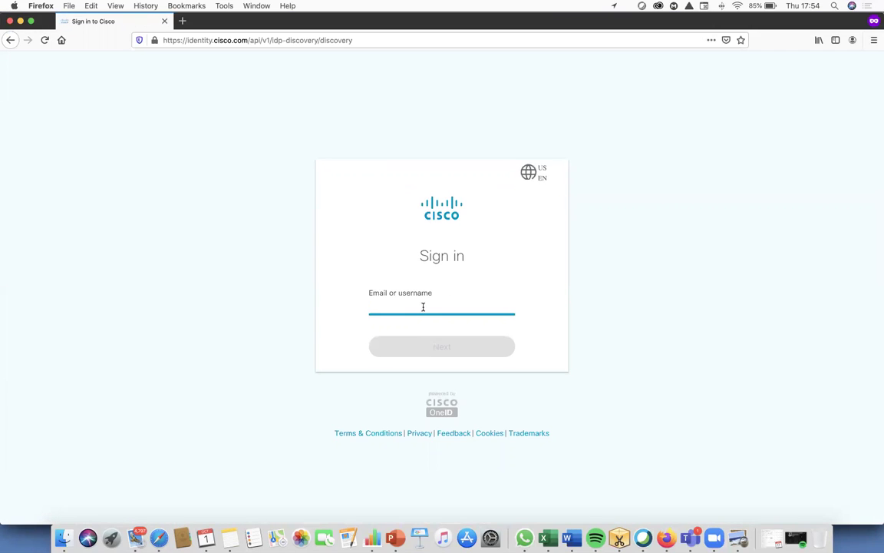
pyautogui.press('super+v')
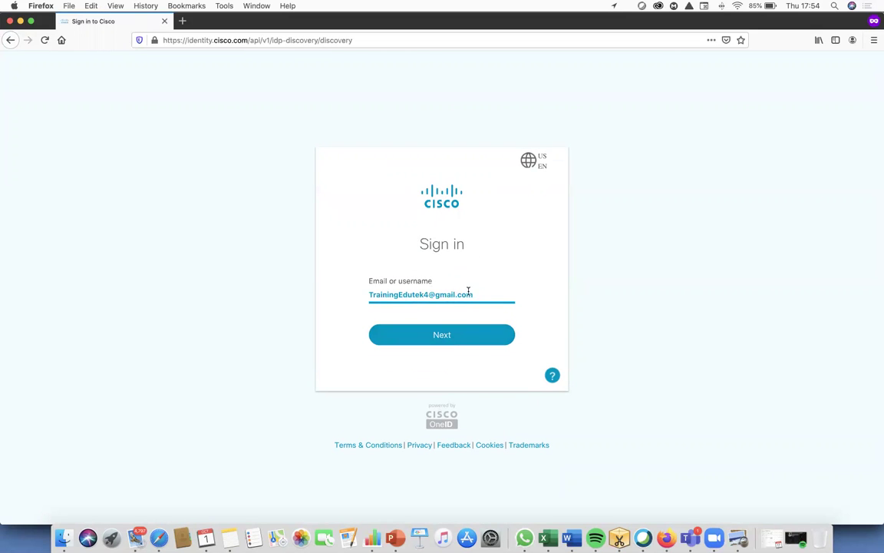
pyautogui.click(466, 343)
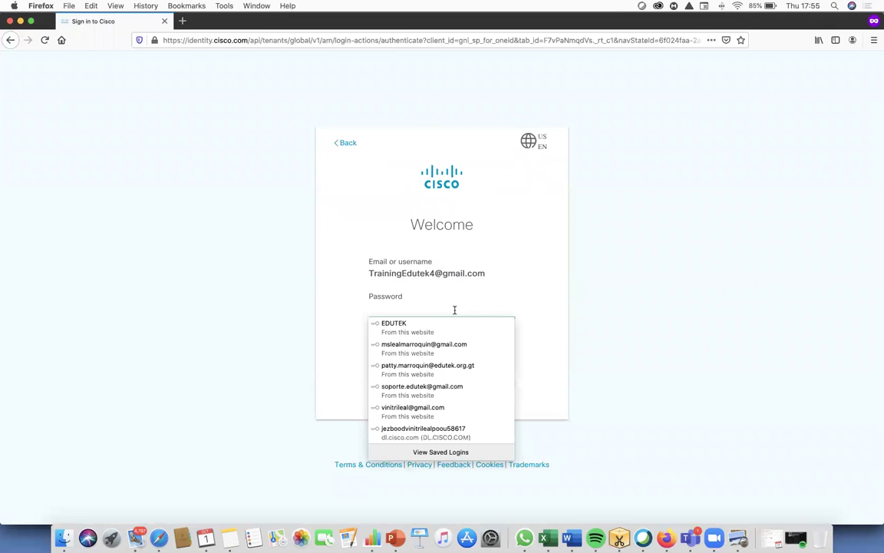
pyautogui.write('*****')
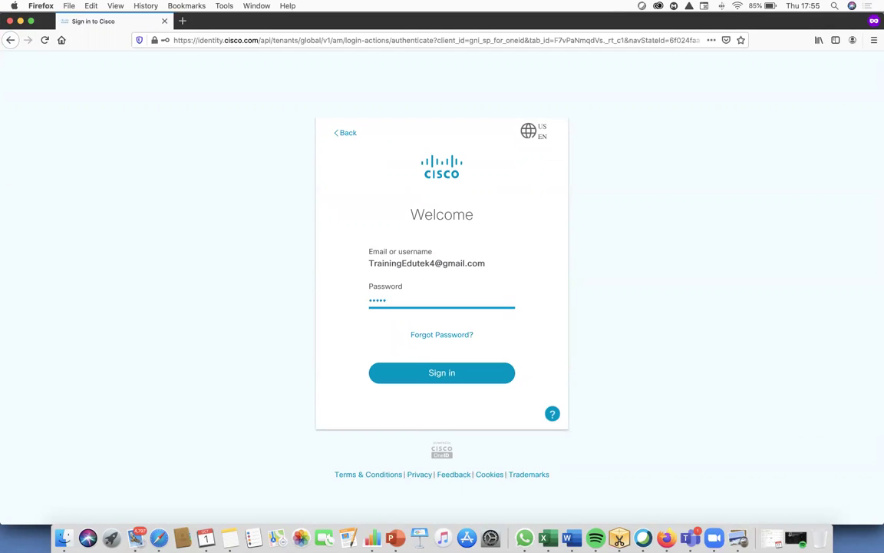
pyautogui.click(454, 371)
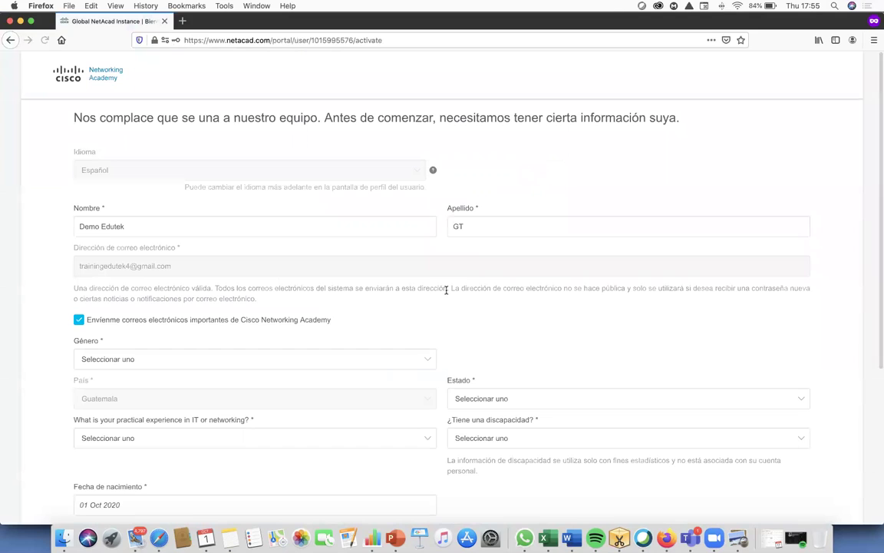
# - Re-enter the user's first and last name in the activation form
pyautogui.click(190, 221)
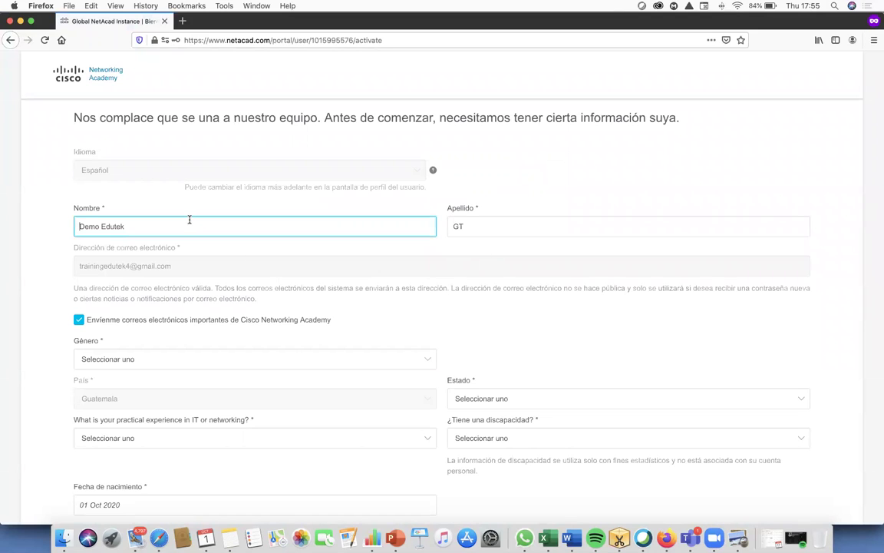
pyautogui.moveTo(191, 222); pyautogui.dragTo(26, 223)
pyautogui.press('Tab')
pyautogui.press('Tab')
pyautogui.click(208, 230)
pyautogui.click(533, 241)
pyautogui.scroll(-3, 531, 238)
# - Set gender to Masculino and state to Guatemala Department
pyautogui.click(295, 262)
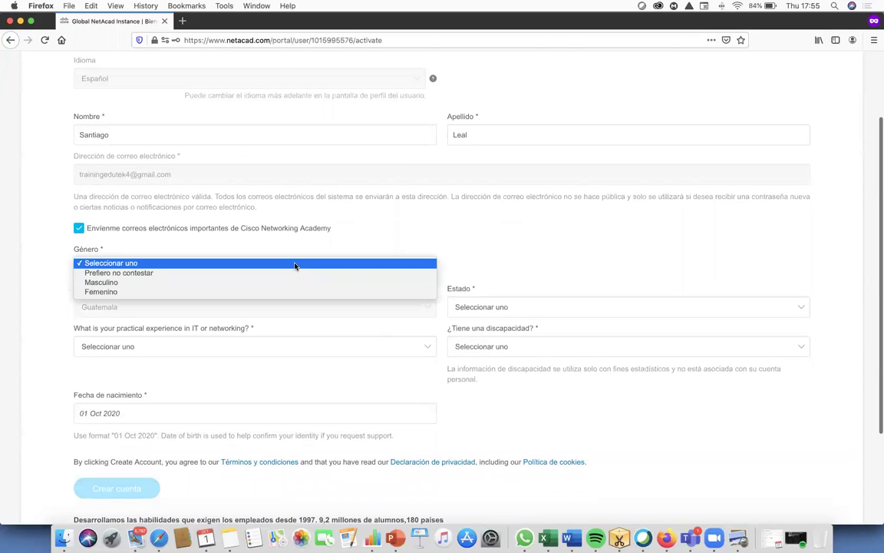
pyautogui.click(260, 283)
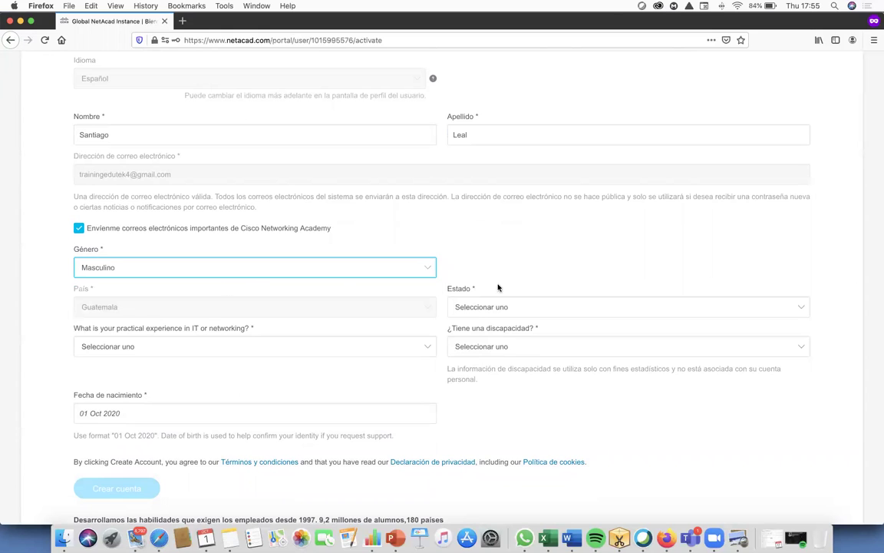
pyautogui.click(272, 345)
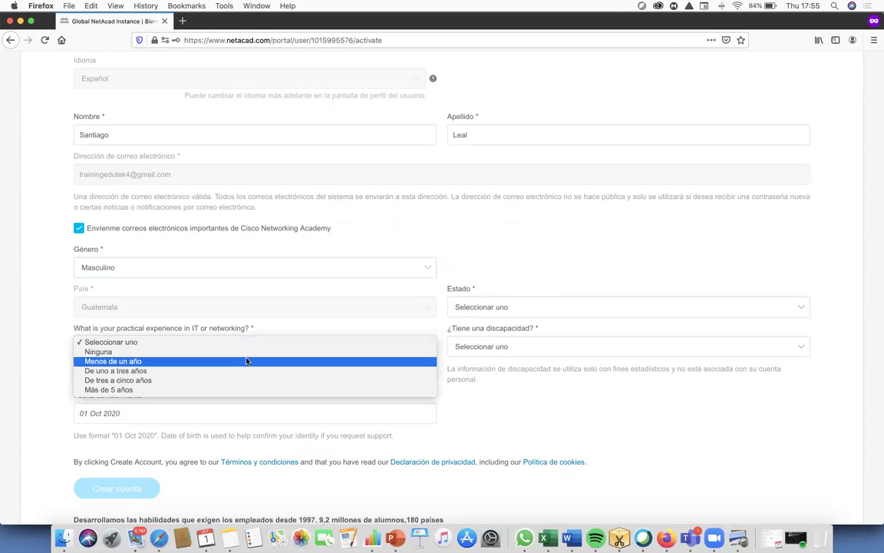
pyautogui.click(251, 352)
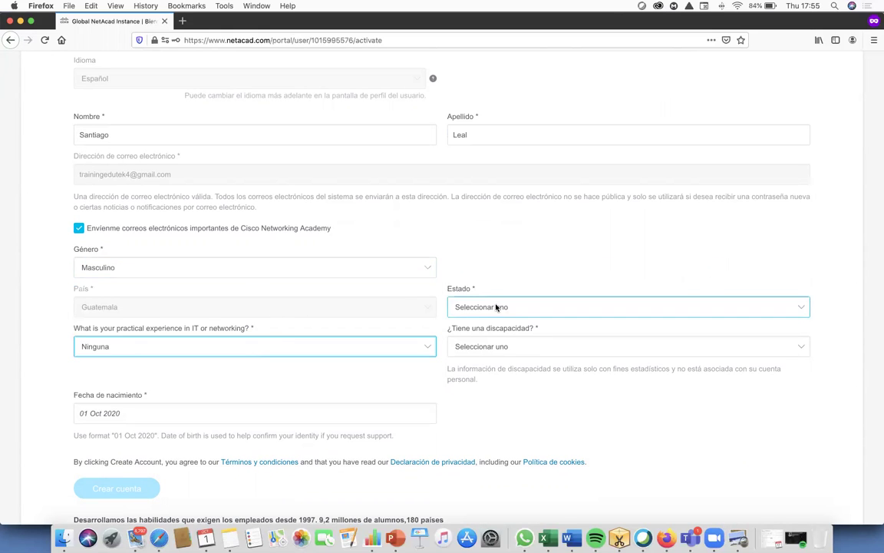
pyautogui.click(496, 307)
pyautogui.click(504, 372)
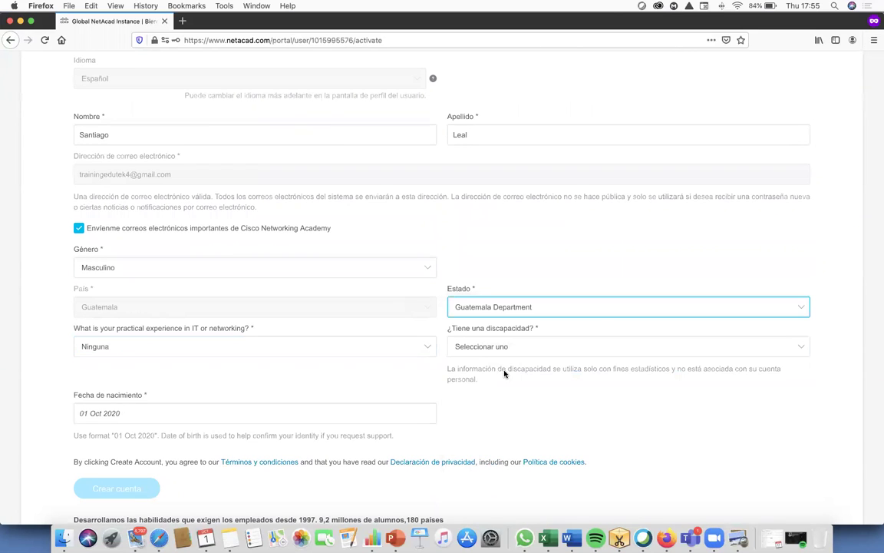
# - Change IT experience to Menos de un año and answer No to the disability question
pyautogui.scroll(-2, 399, 288)
pyautogui.click(291, 286)
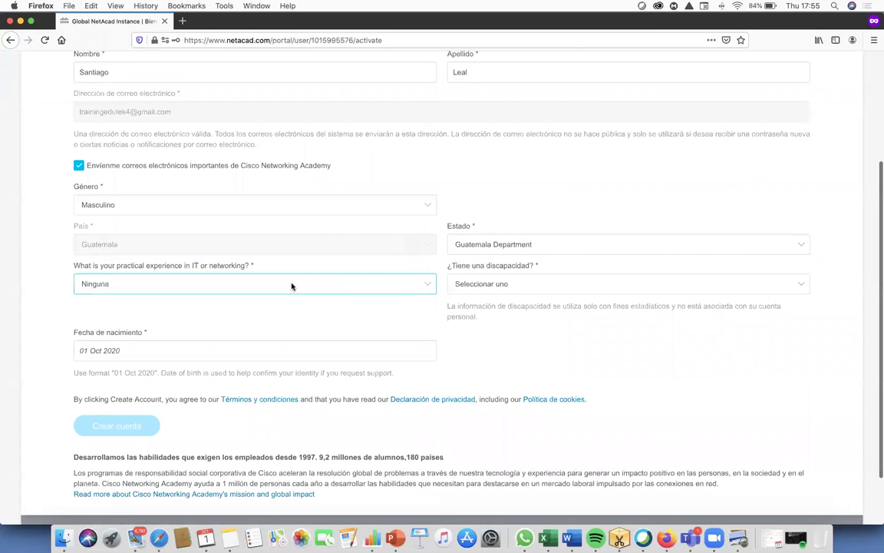
pyautogui.click(215, 290)
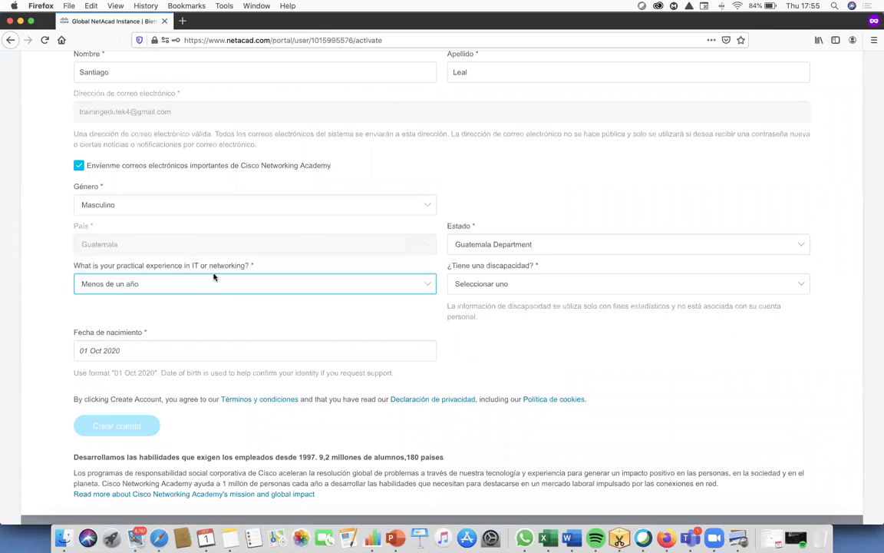
pyautogui.click(551, 286)
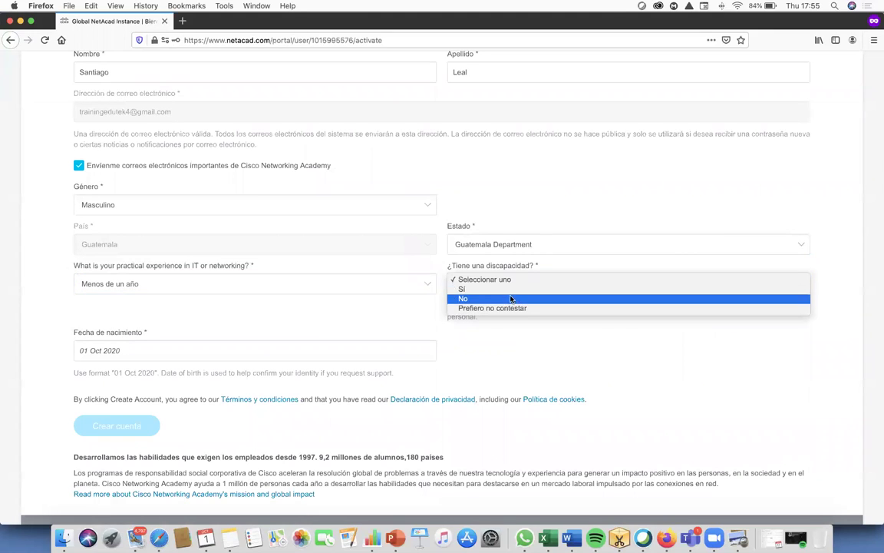
pyautogui.click(508, 299)
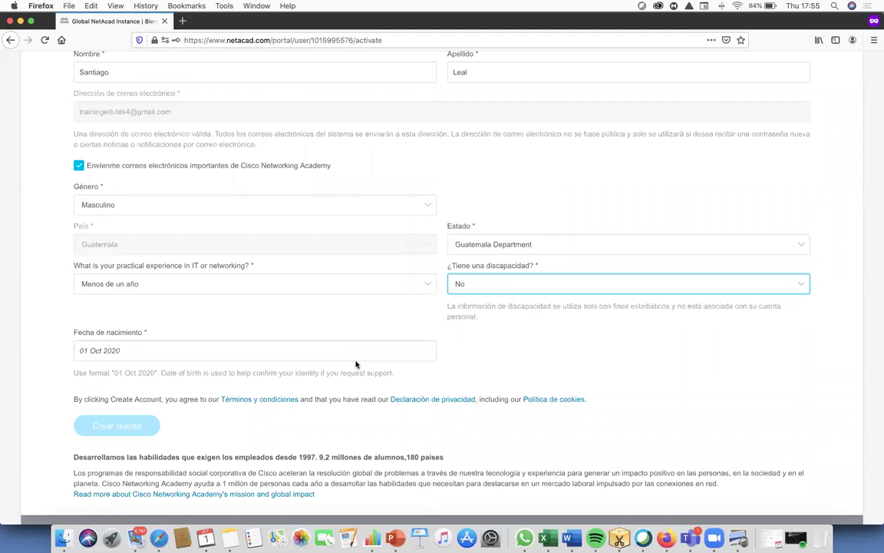
pyautogui.scroll(-2, 353, 362)
pyautogui.click(152, 292)
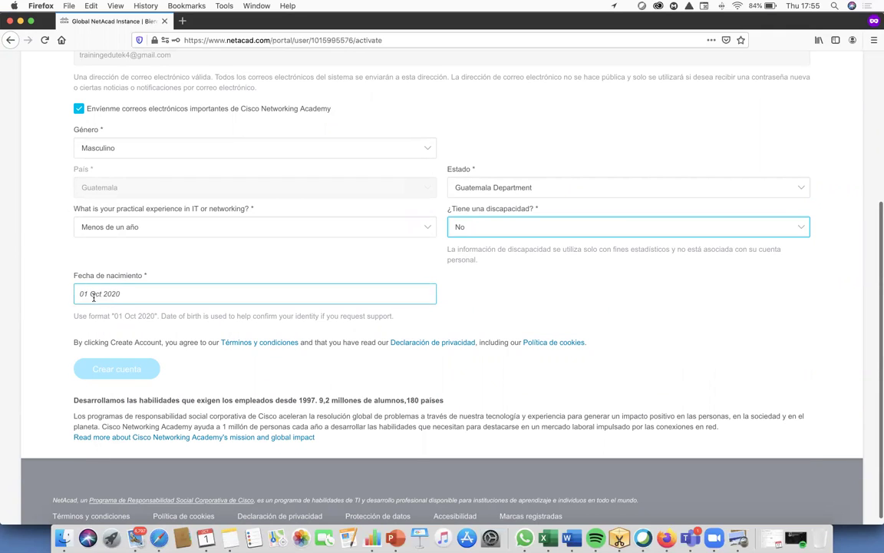
# - Pick 1980 as the birth year and day 5 in the Fecha de nacimiento calendar
pyautogui.click(121, 293)
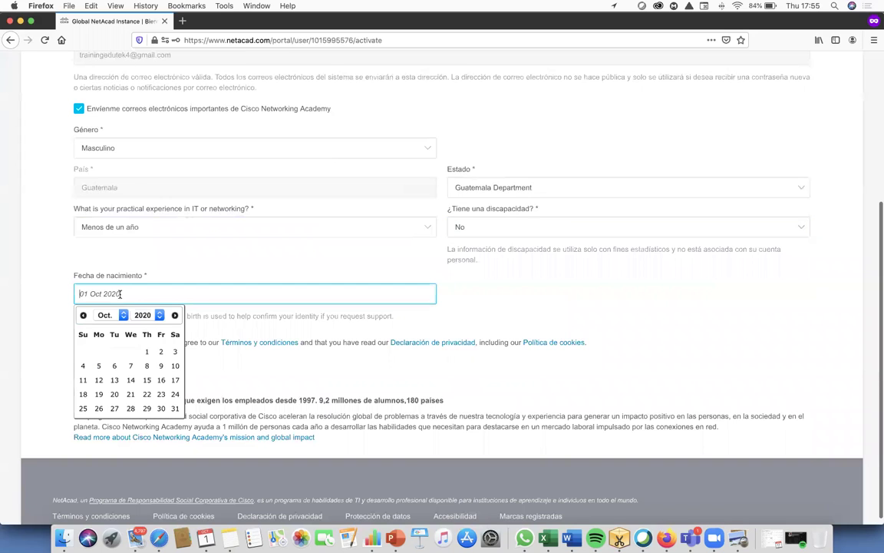
pyautogui.click(148, 315)
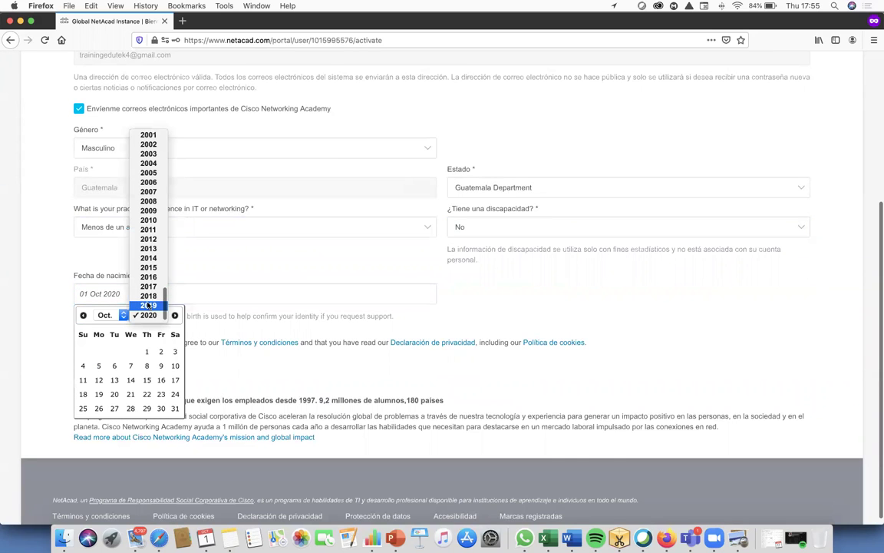
pyautogui.scroll(5, 148, 239)
pyautogui.scroll(3, 148, 203)
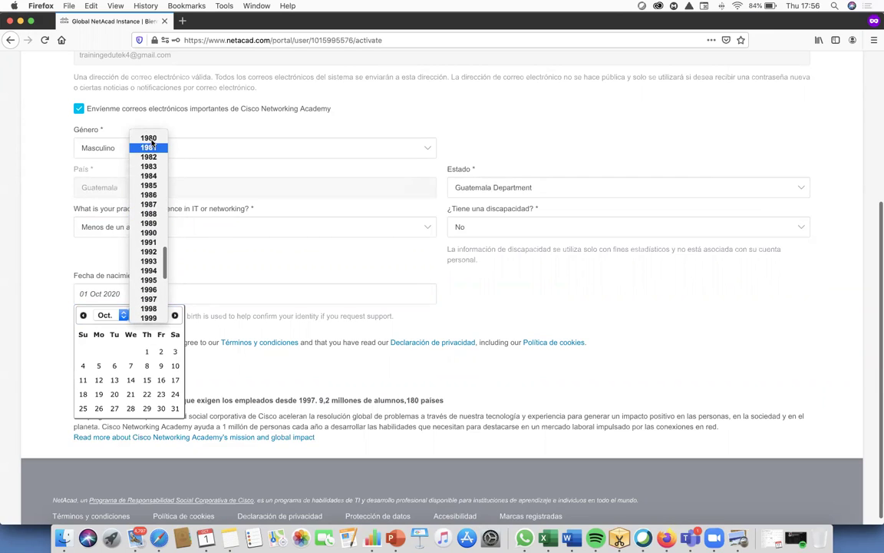
pyautogui.click(148, 137)
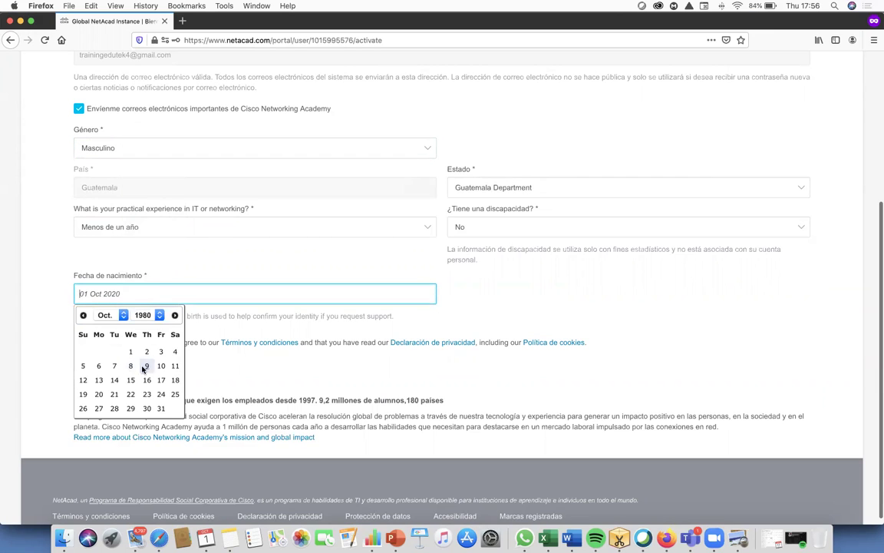
pyautogui.click(84, 366)
pyautogui.click(80, 295)
pyautogui.click(105, 315)
pyautogui.click(114, 324)
pyautogui.click(129, 293)
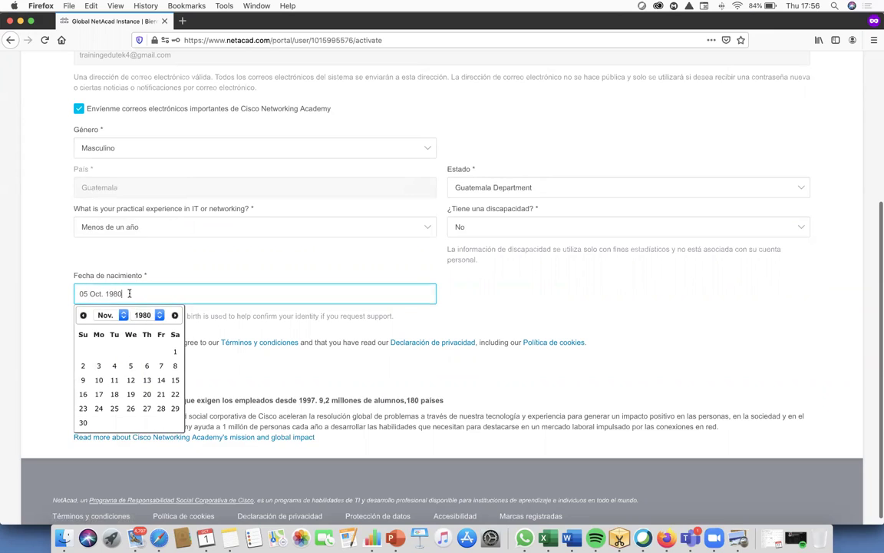
pyautogui.click(163, 241)
# - Set the birth date provisionally to 05 Oct. 1980
pyautogui.click(91, 298)
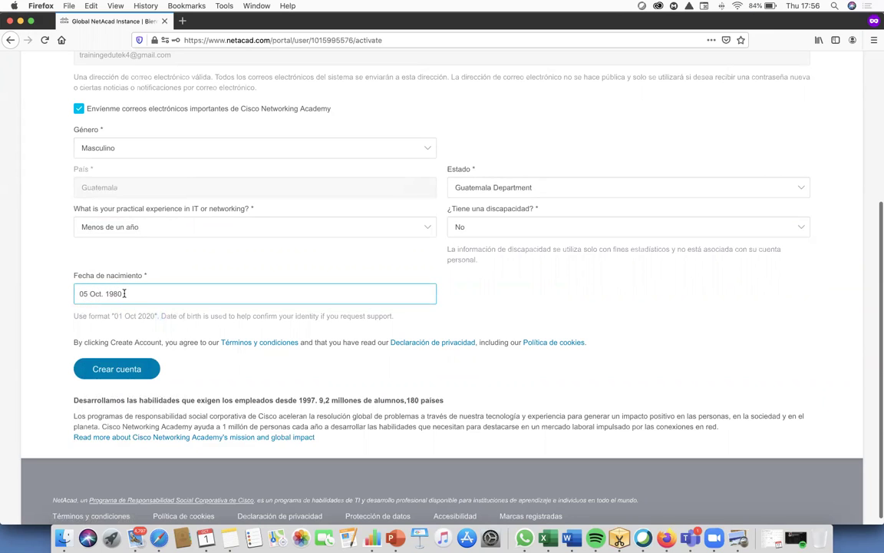
pyautogui.click(121, 298)
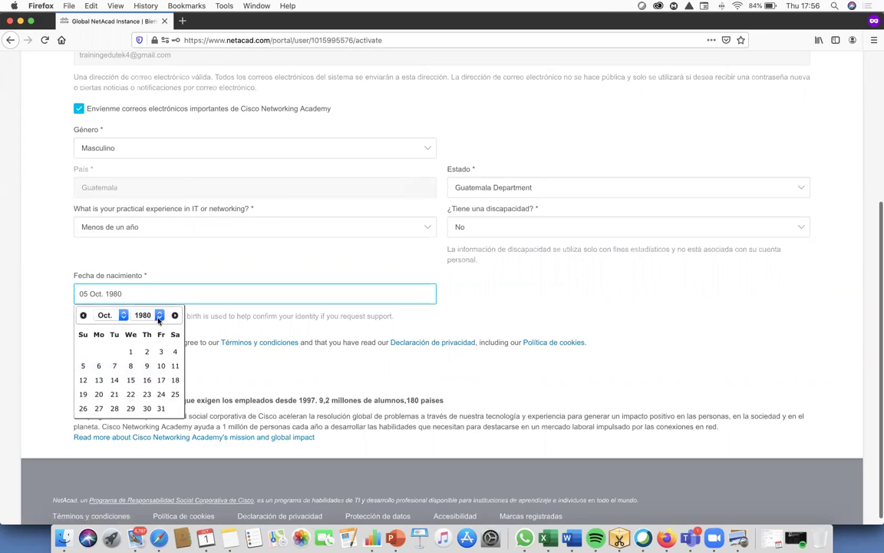
pyautogui.doubleClick(205, 291)
pyautogui.click(112, 315)
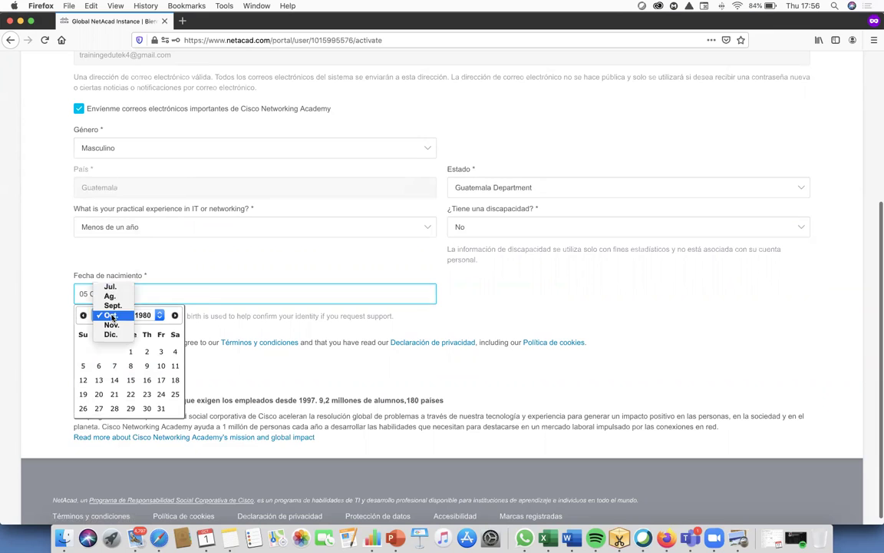
pyautogui.click(229, 270)
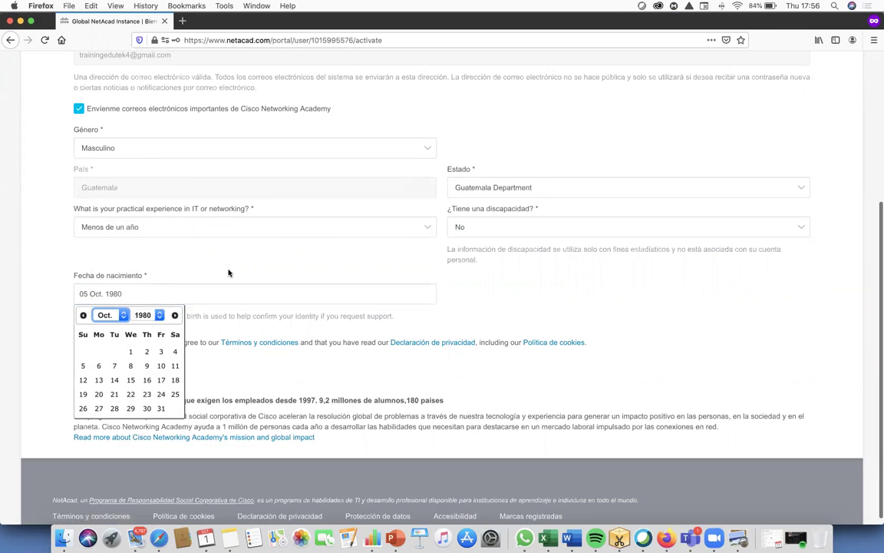
pyautogui.click(83, 365)
# - Change the birth date to 01 Jul. 1980 and submit with Crear cuenta
pyautogui.click(99, 296)
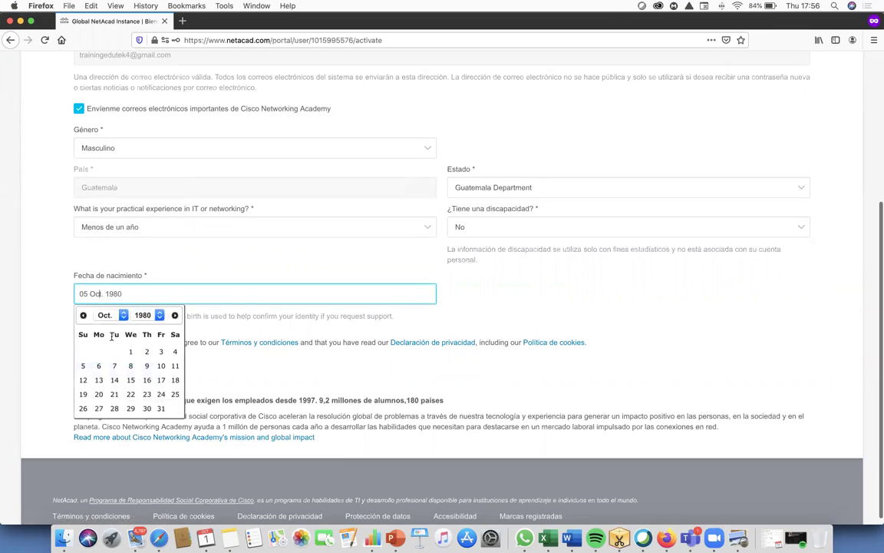
pyautogui.click(108, 315)
pyautogui.click(111, 286)
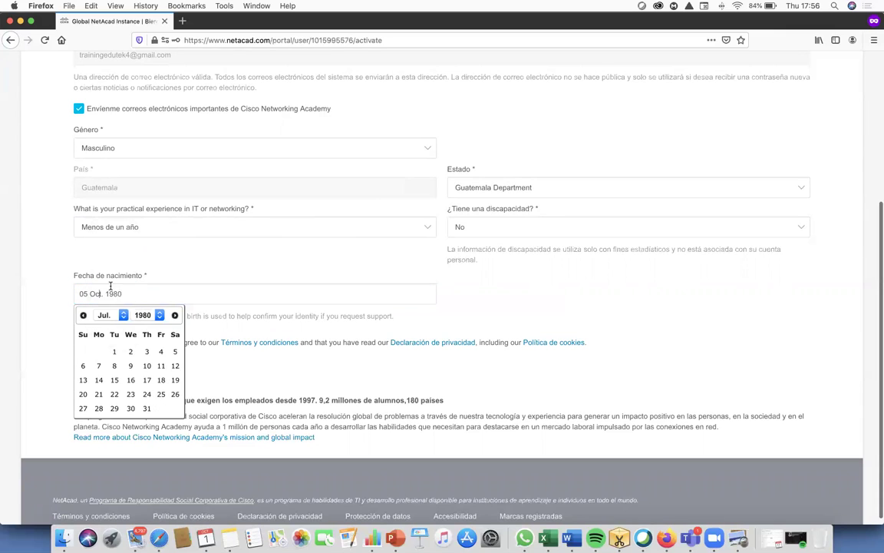
pyautogui.click(113, 350)
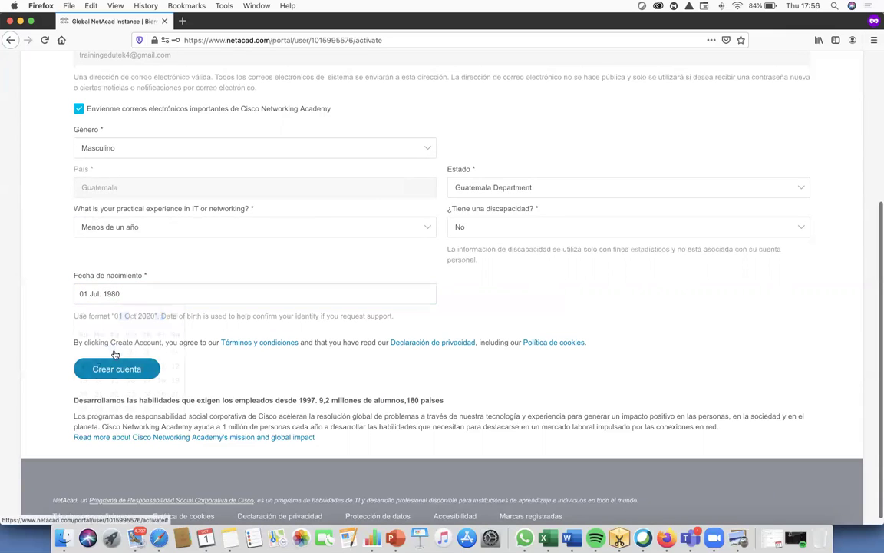
pyautogui.click(120, 296)
pyautogui.click(303, 261)
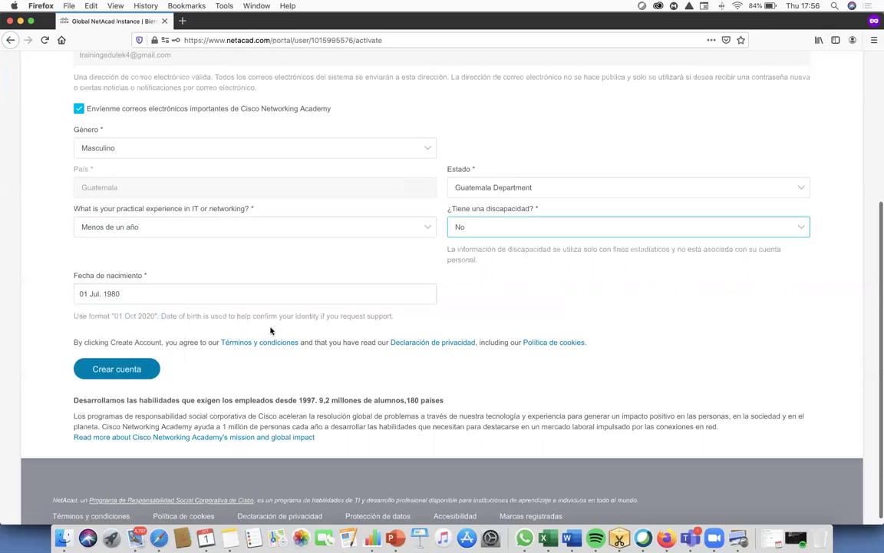
pyautogui.click(124, 368)
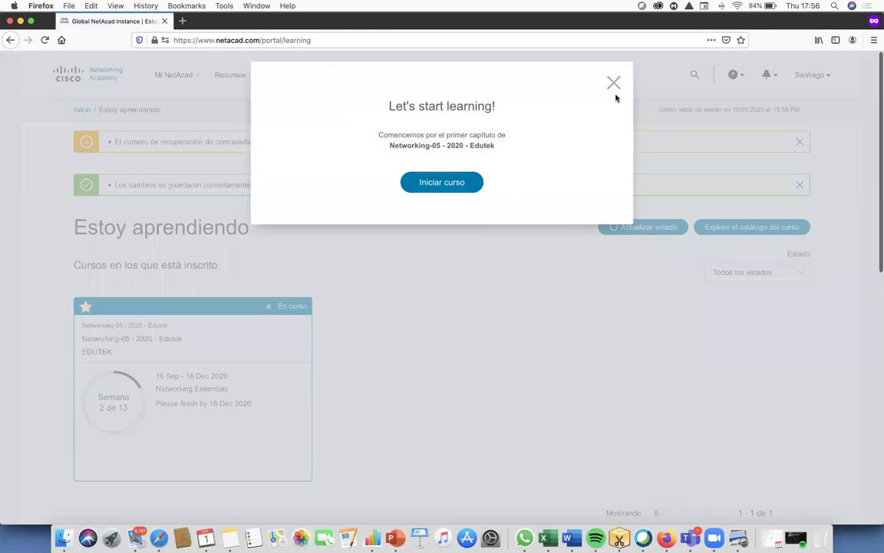
# - Close the 'Let's start learning!' modal and scroll the Estoy aprendiendo page to review the Networking Essentials course
pyautogui.click(613, 82)
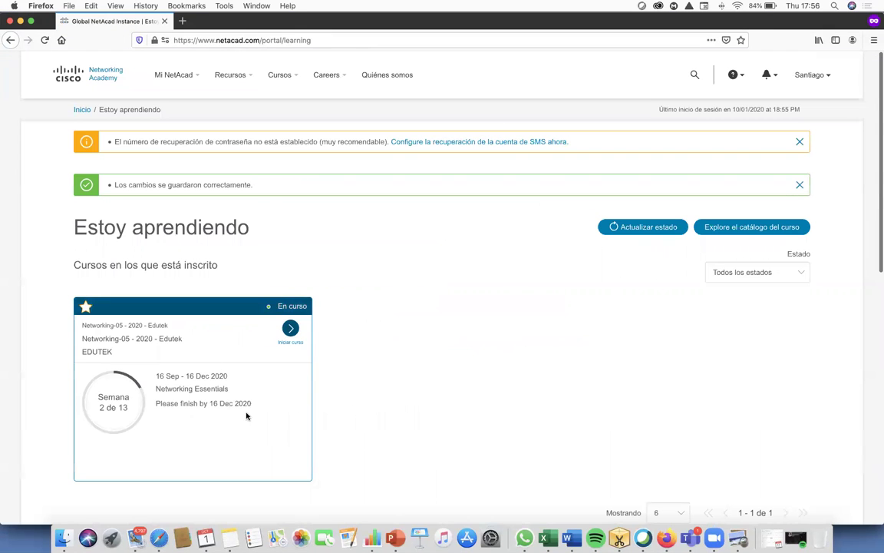
pyautogui.scroll(-3, 216, 328)
pyautogui.scroll(3, 217, 328)
pyautogui.scroll(-3, 82, 381)
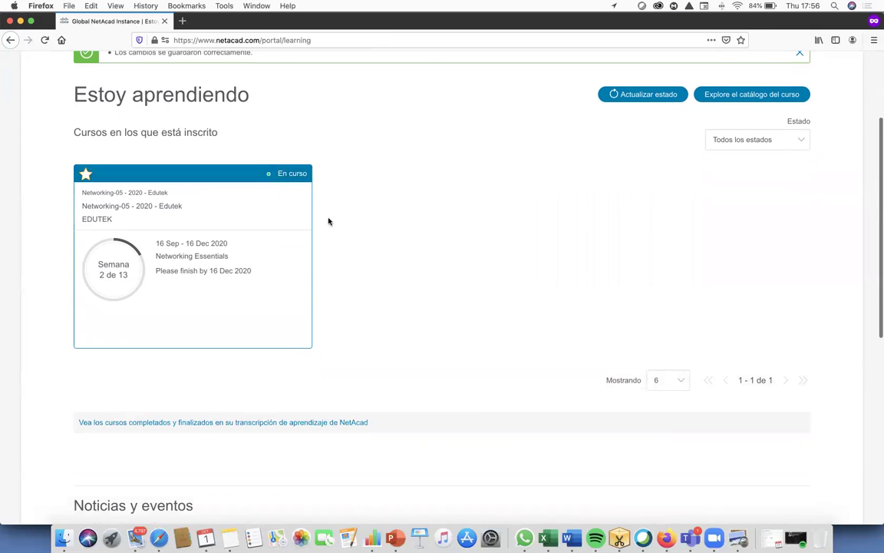
pyautogui.scroll(3, 294, 184)
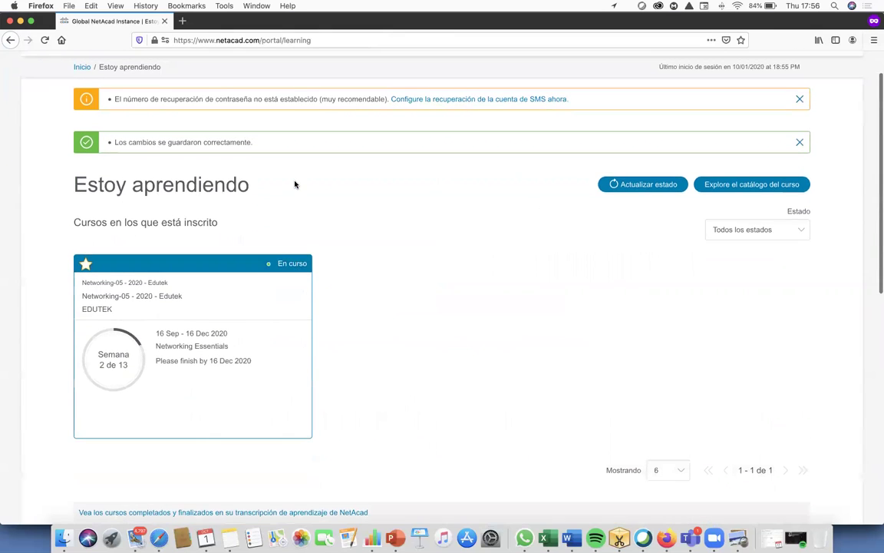